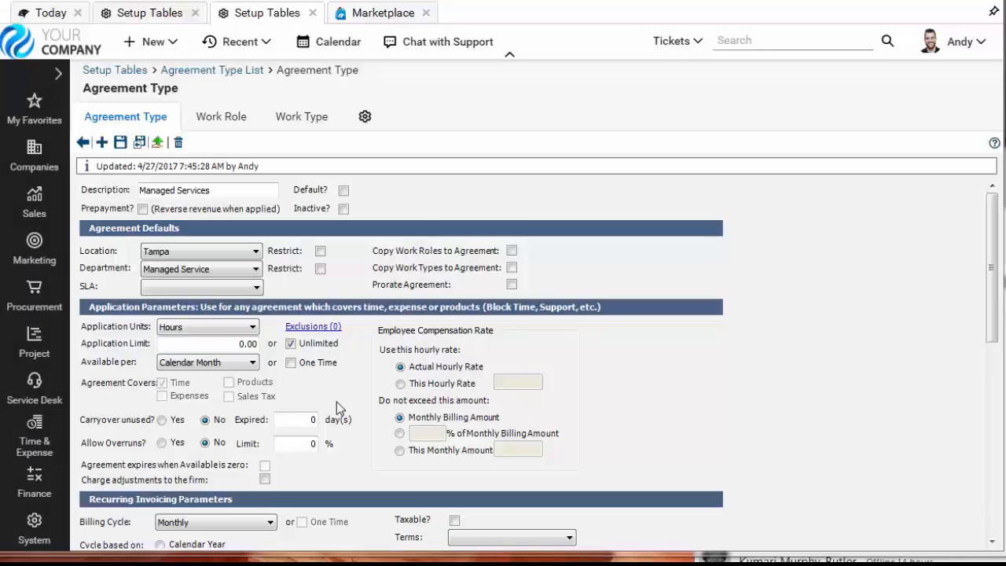
- Open the Agreements list in a new tab and start a new agreement
click(35, 483)
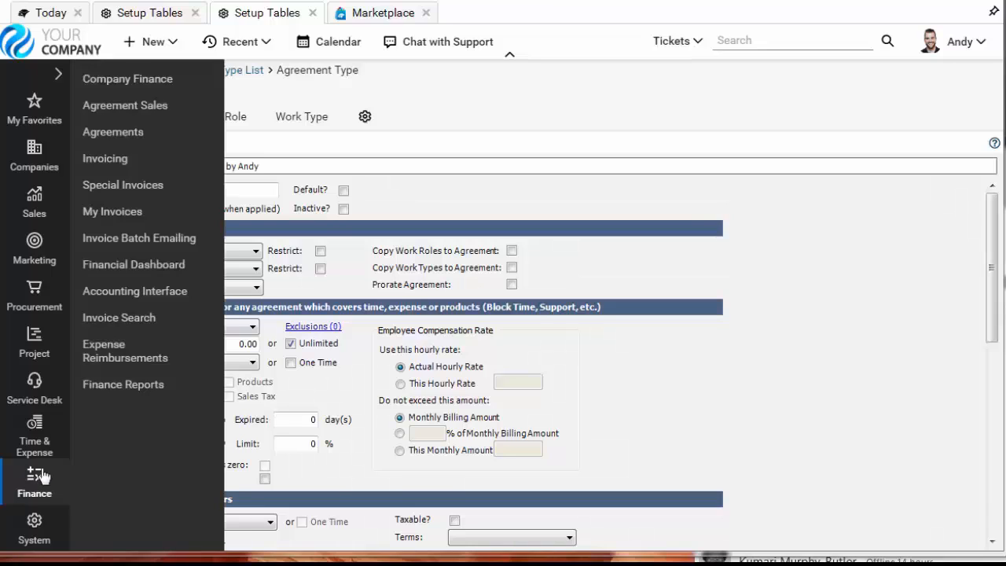
right_click(118, 143)
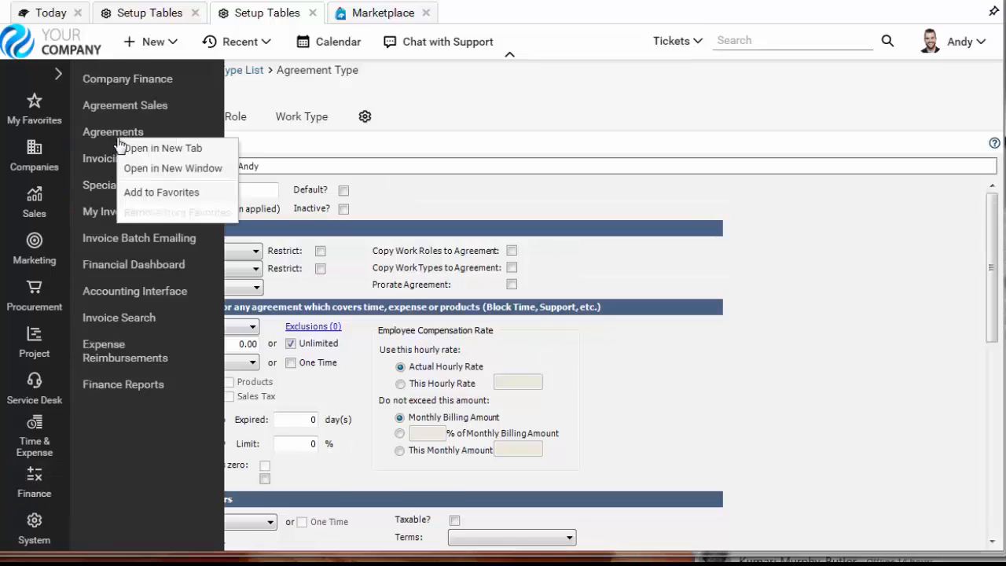
click(184, 150)
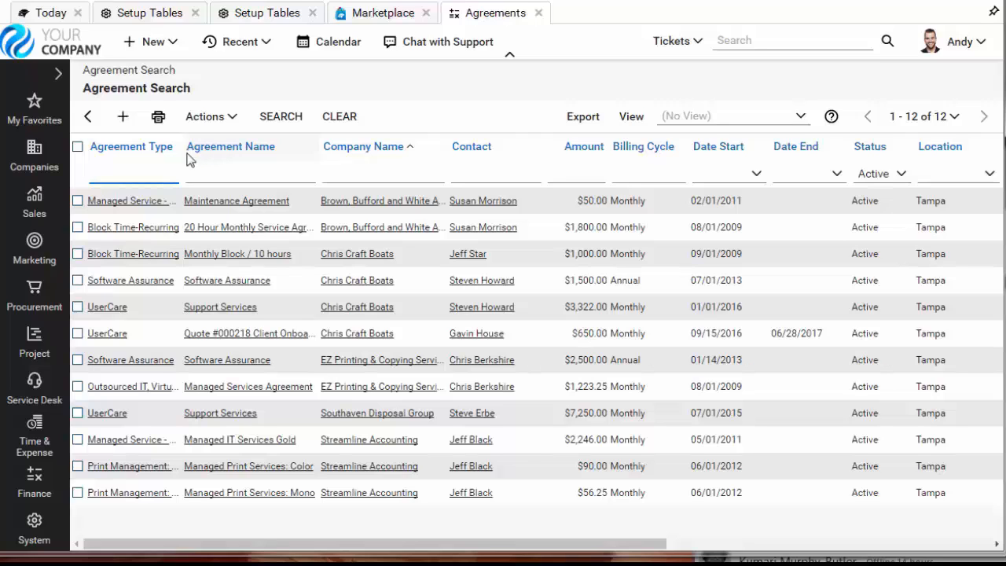
click(123, 120)
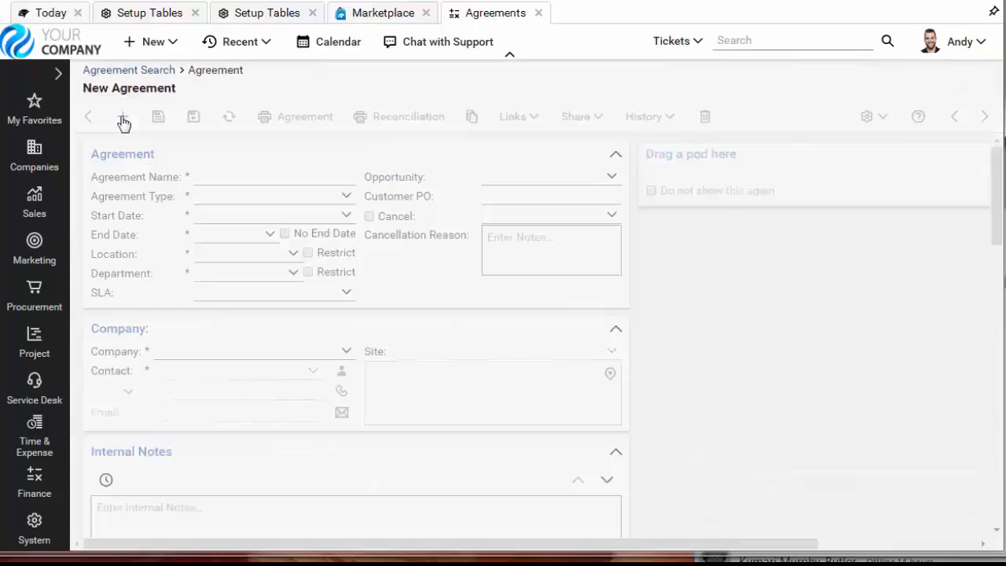
- Set the new agreement's type to Managed Services and look through the available companies without choosing one
click(347, 197)
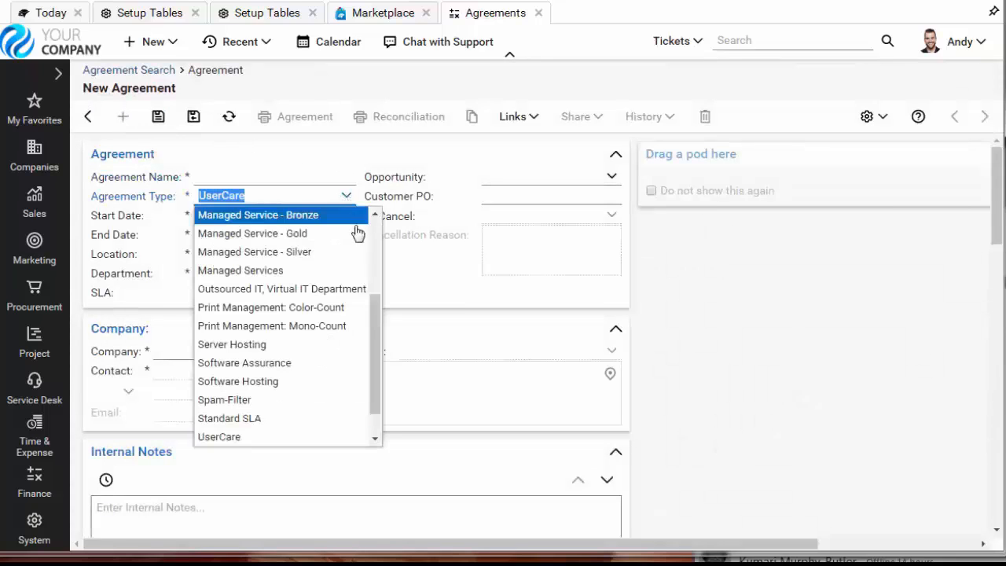
click(343, 271)
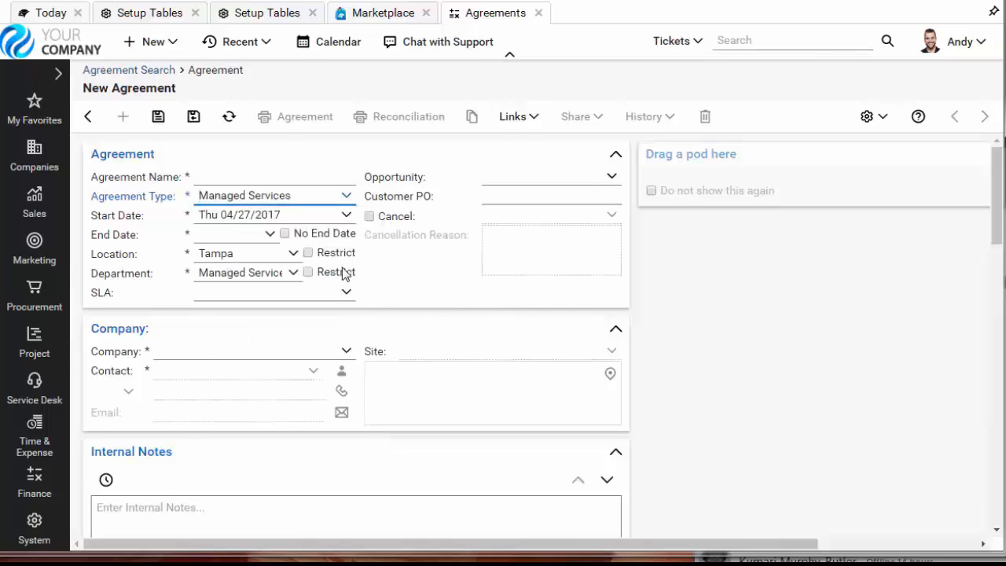
click(347, 353)
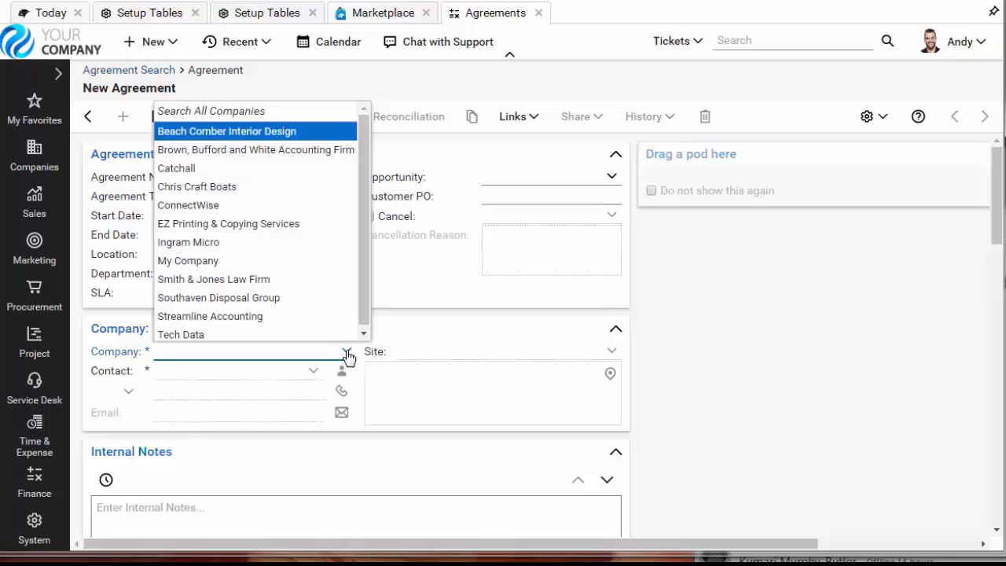
click(425, 332)
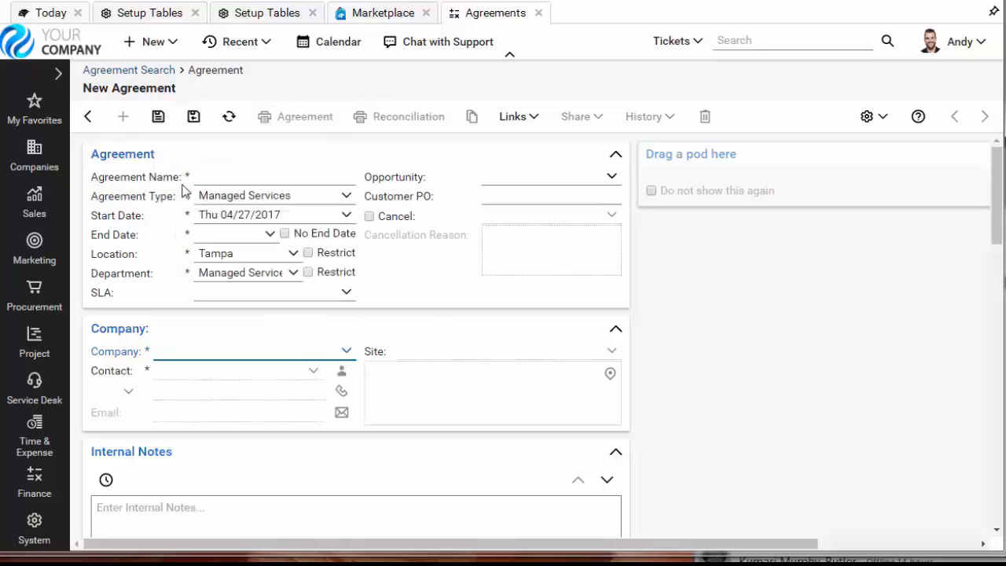
- Open the company search in a new tab, list all companies and open the EZ Printing & Copying Services record
click(39, 160)
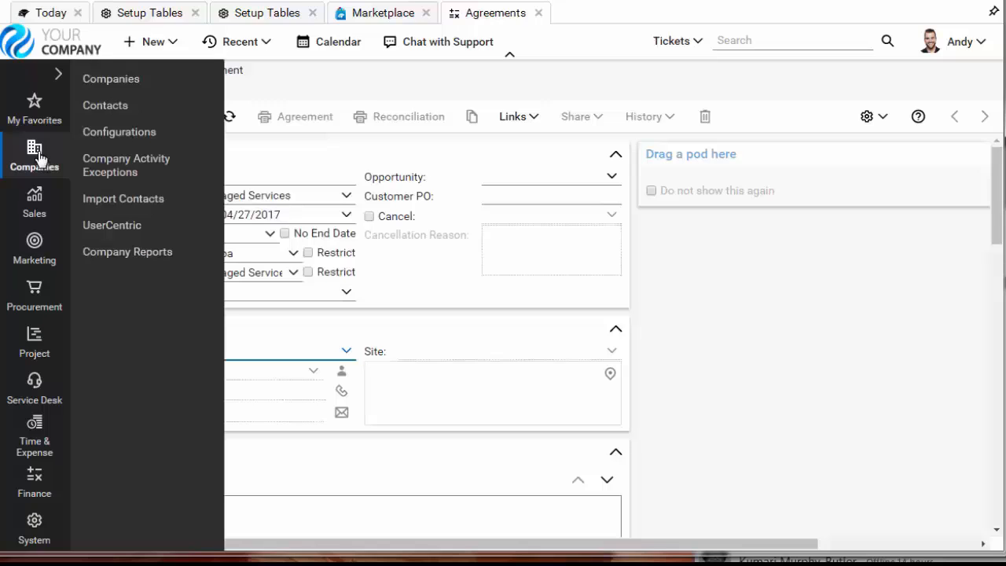
right_click(116, 80)
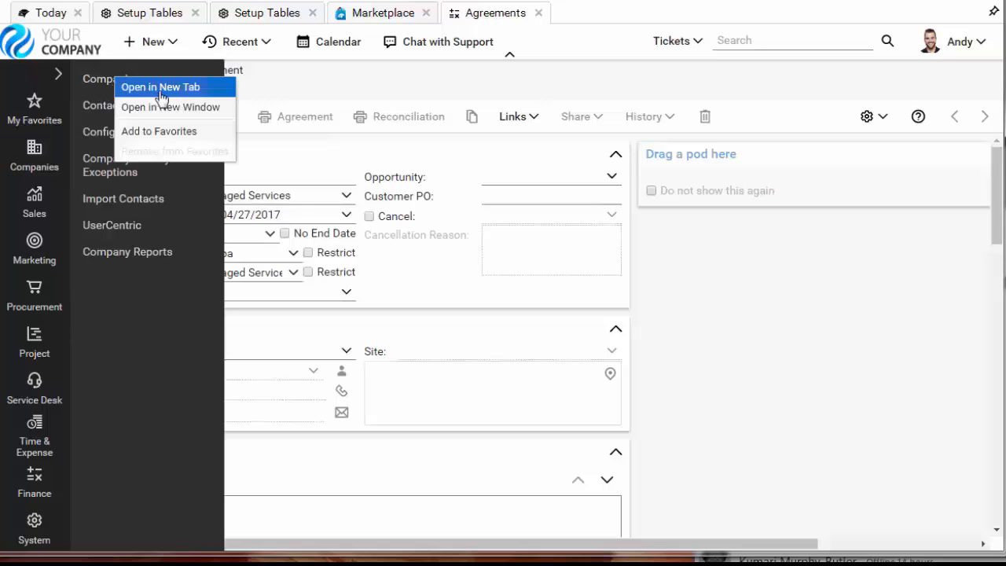
click(200, 87)
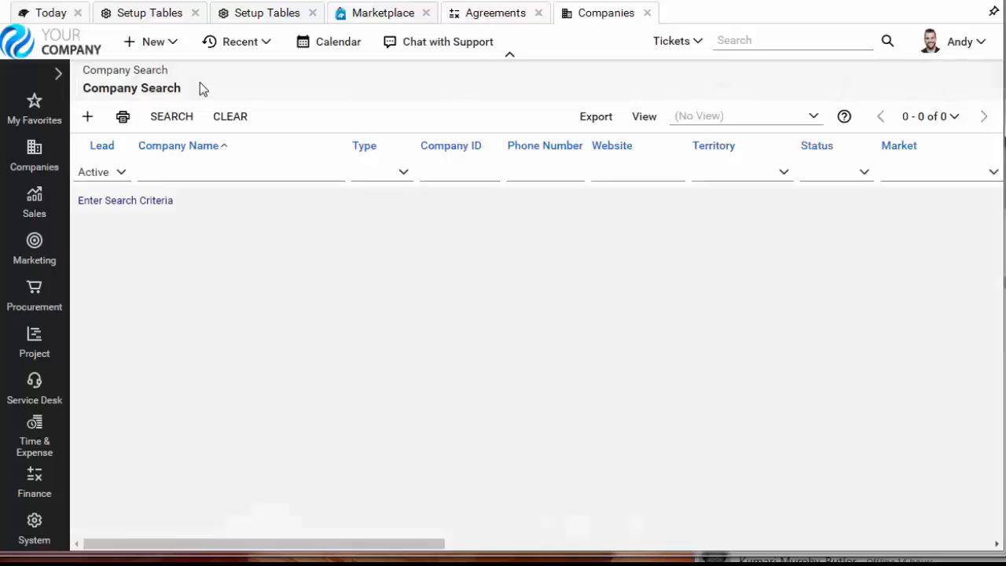
click(171, 116)
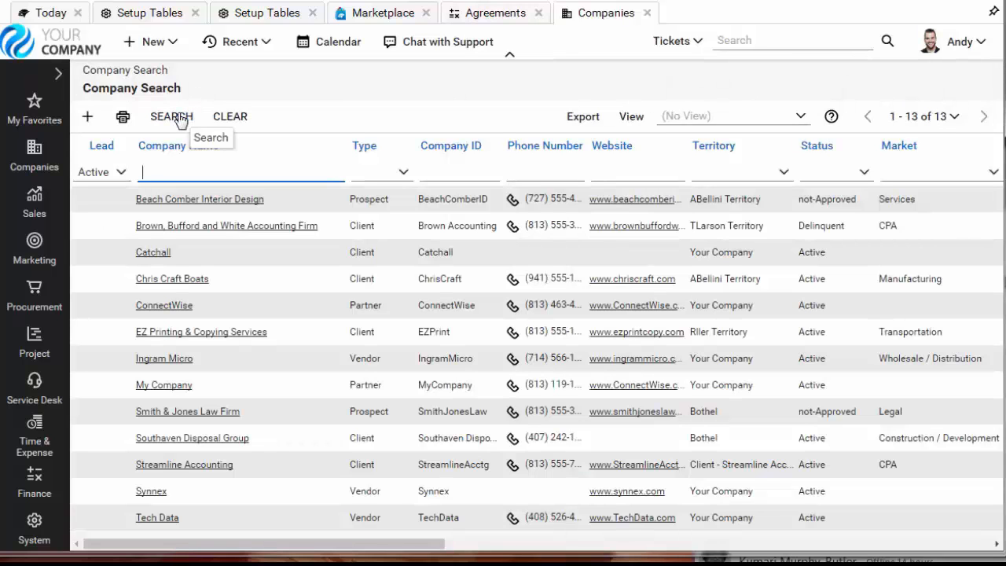
click(232, 314)
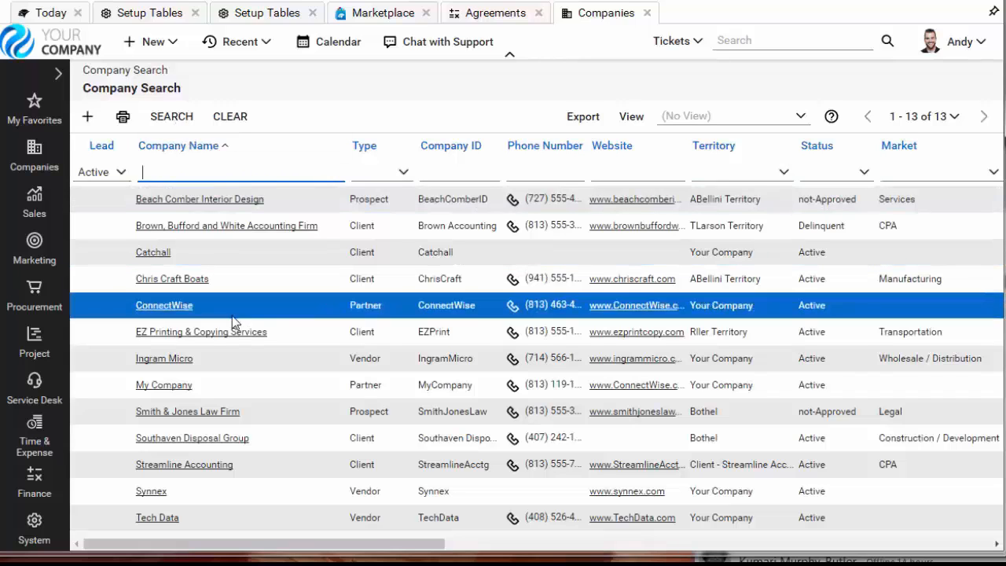
click(236, 335)
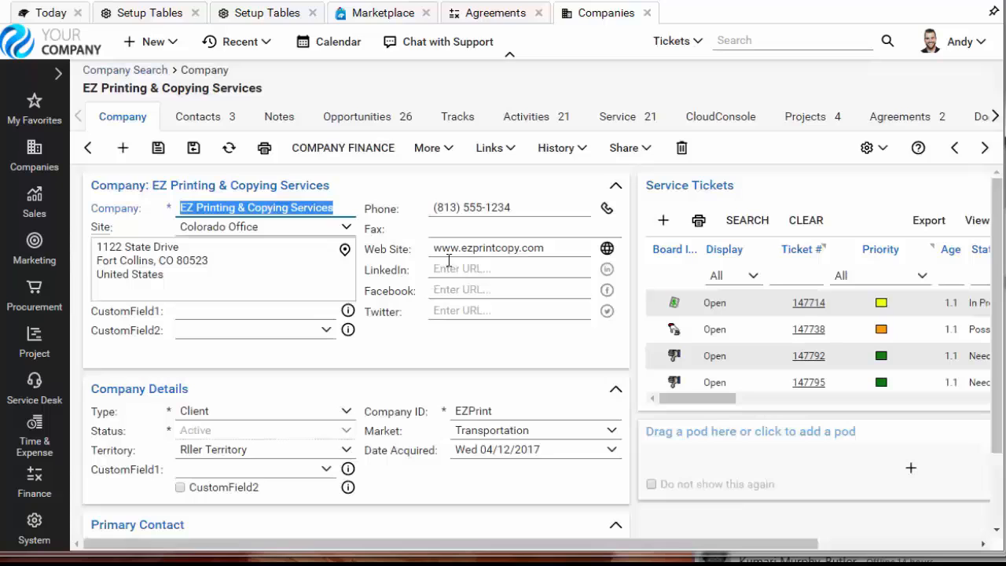
- Start a new agreement from the company's agreements and set its type to Managed Services
click(927, 124)
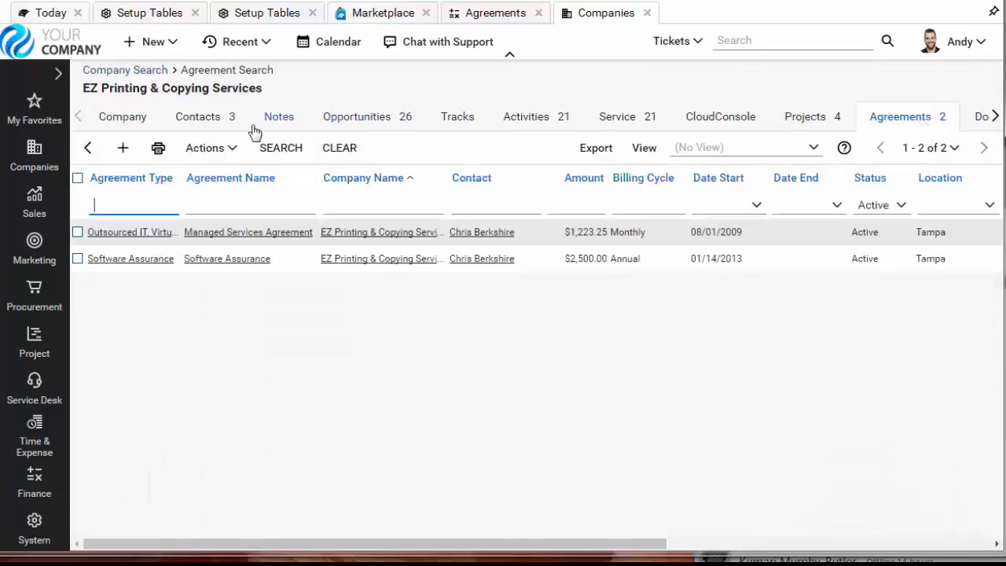
click(126, 149)
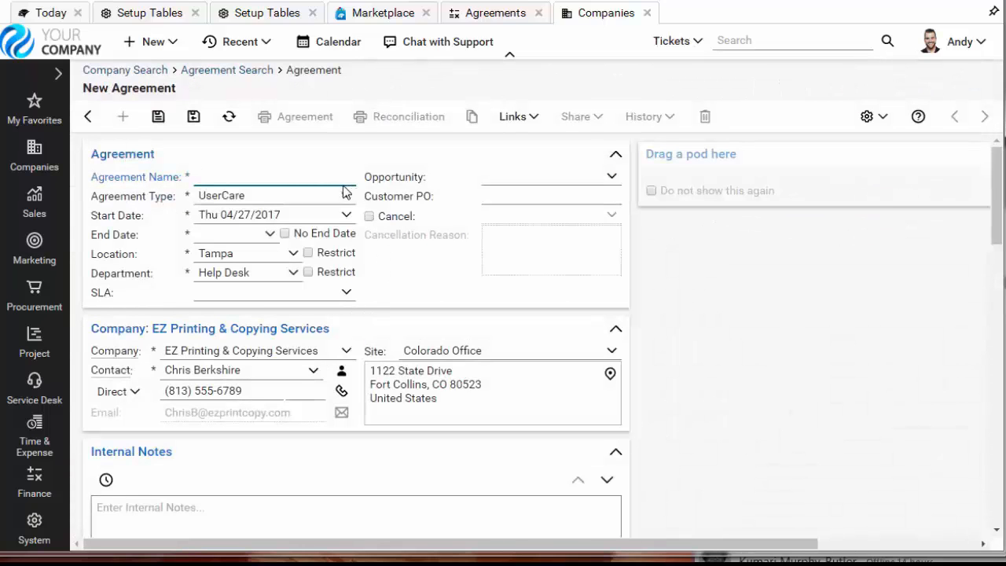
click(346, 196)
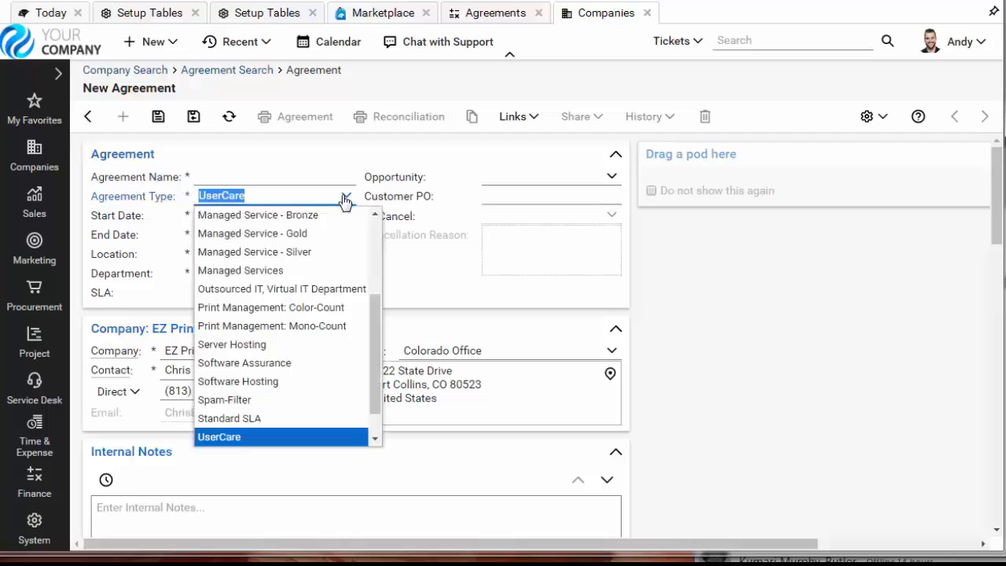
click(281, 270)
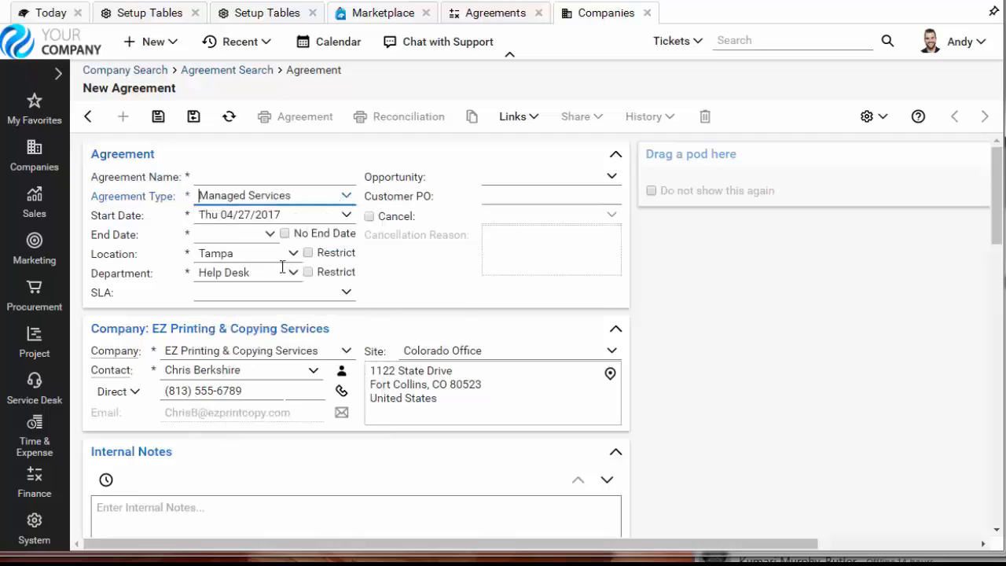
- Name the agreement ABC Tech MSA, with a start date of 04/01/2017 and no end date
click(215, 174)
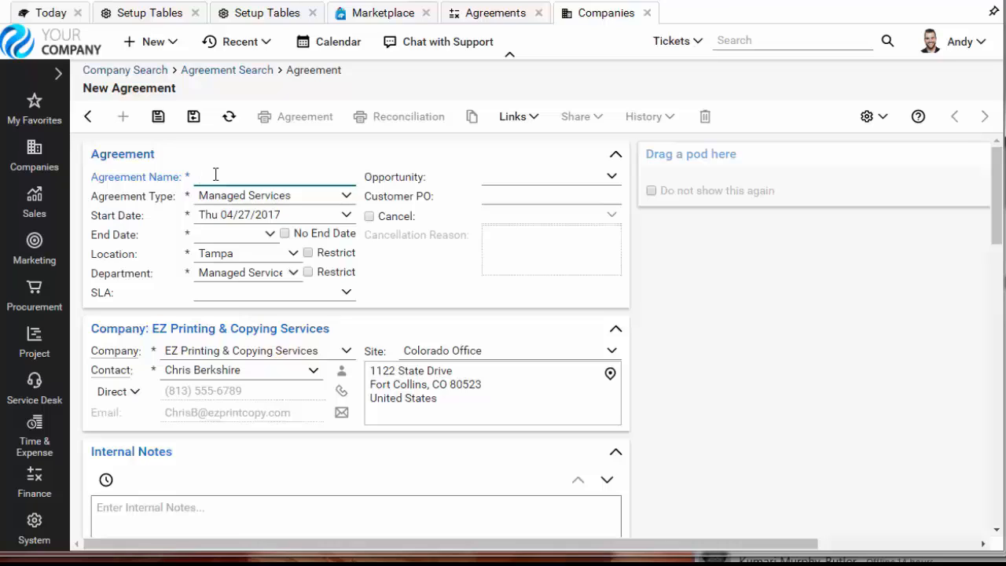
text(ABC Tech MSA)
click(346, 217)
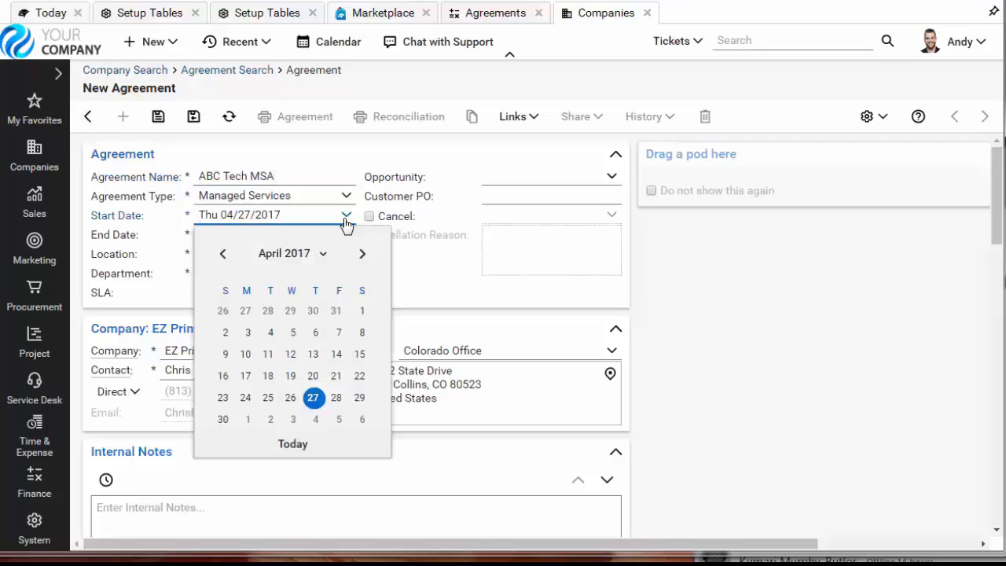
click(362, 312)
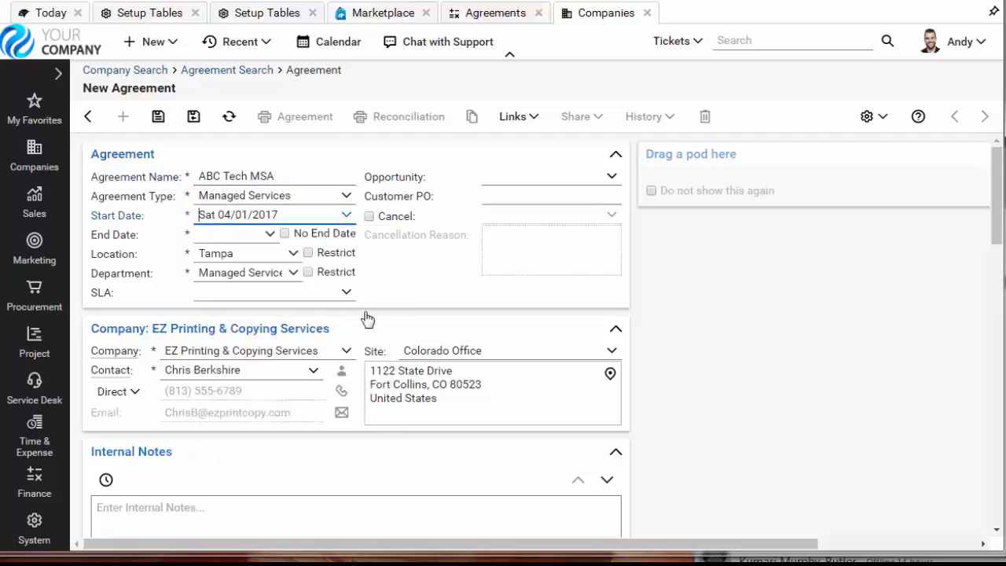
click(284, 234)
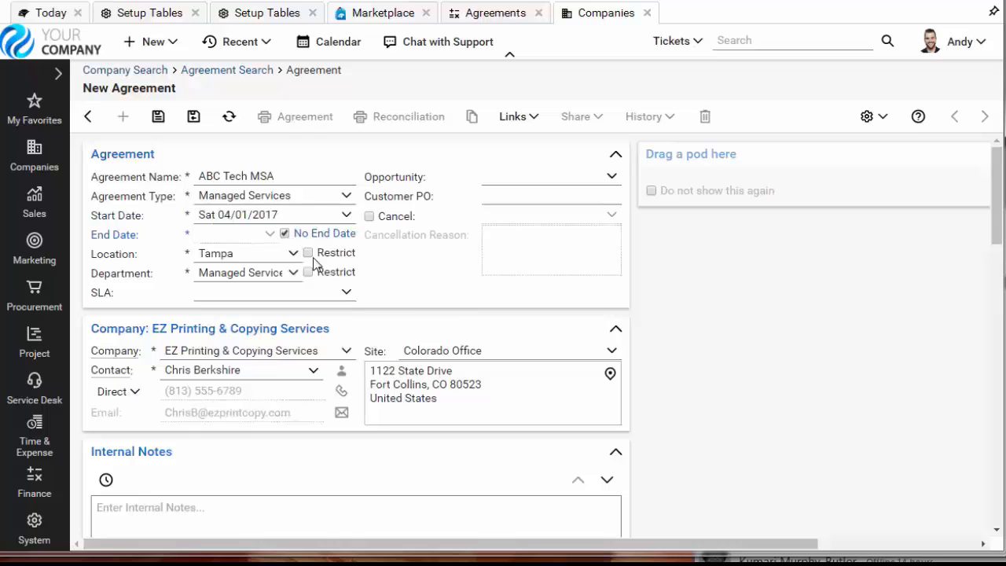
- Review the agreement's application and recurring invoicing parameters, save it, and start a new addition on it
scroll(782, 363, down, 6)
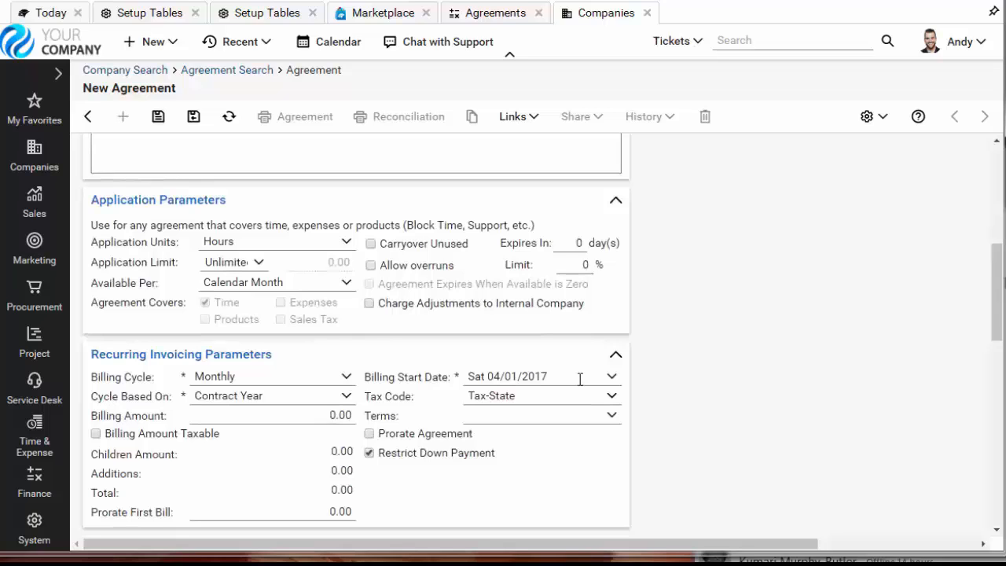
scroll(802, 289, up, 6)
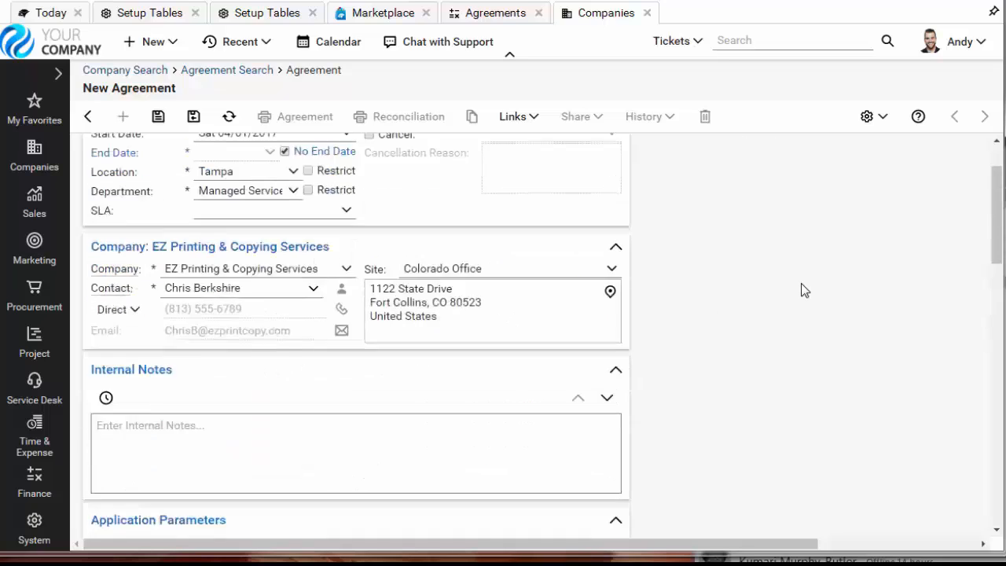
click(158, 119)
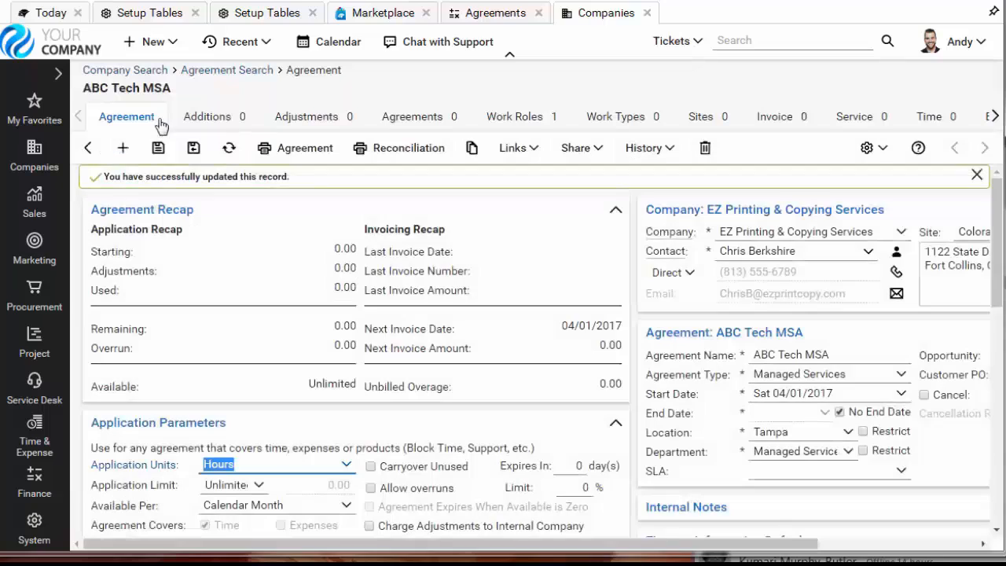
click(218, 124)
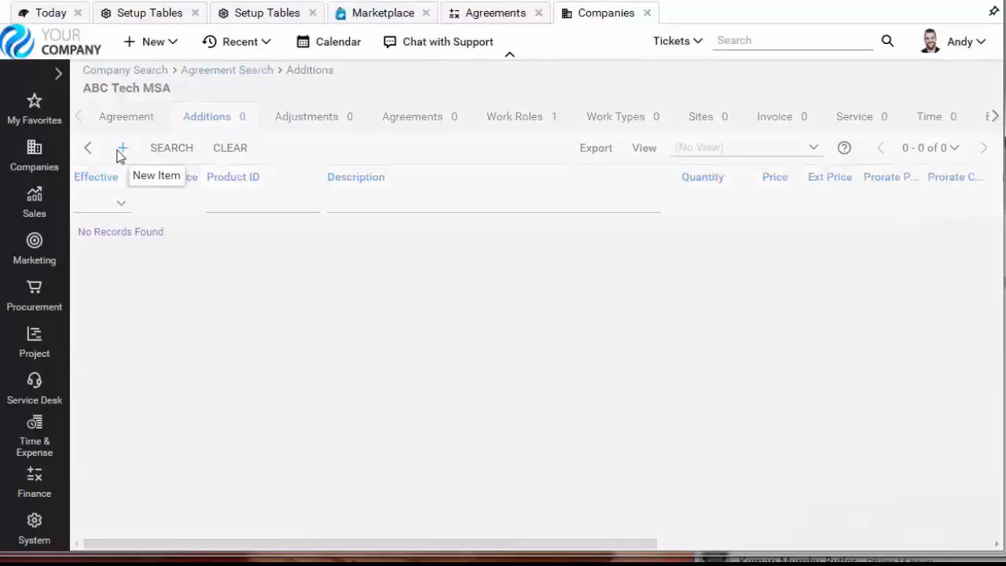
click(121, 150)
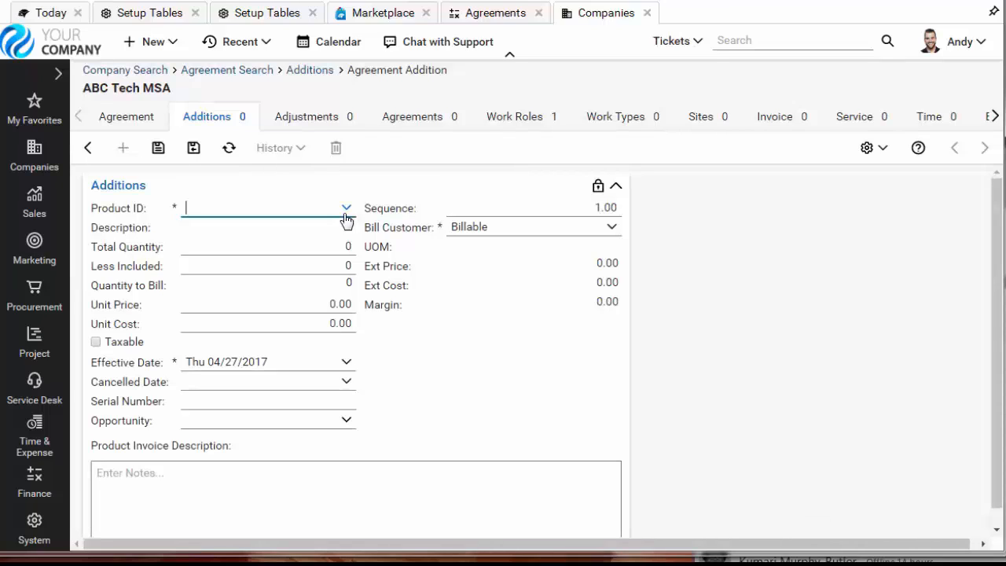
- Open the product catalog in a new tab and search for active products of class Agreement
click(29, 297)
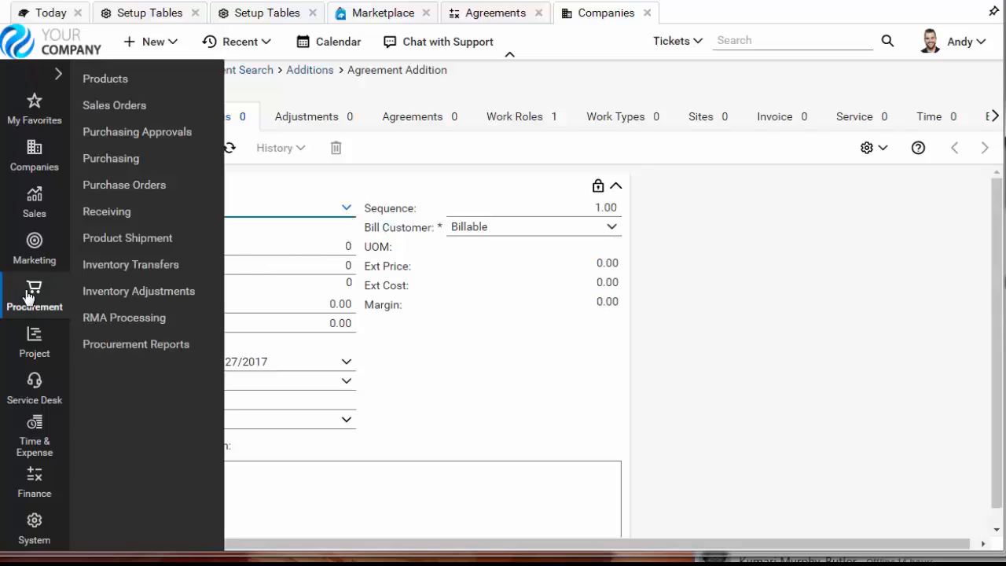
right_click(116, 88)
click(167, 93)
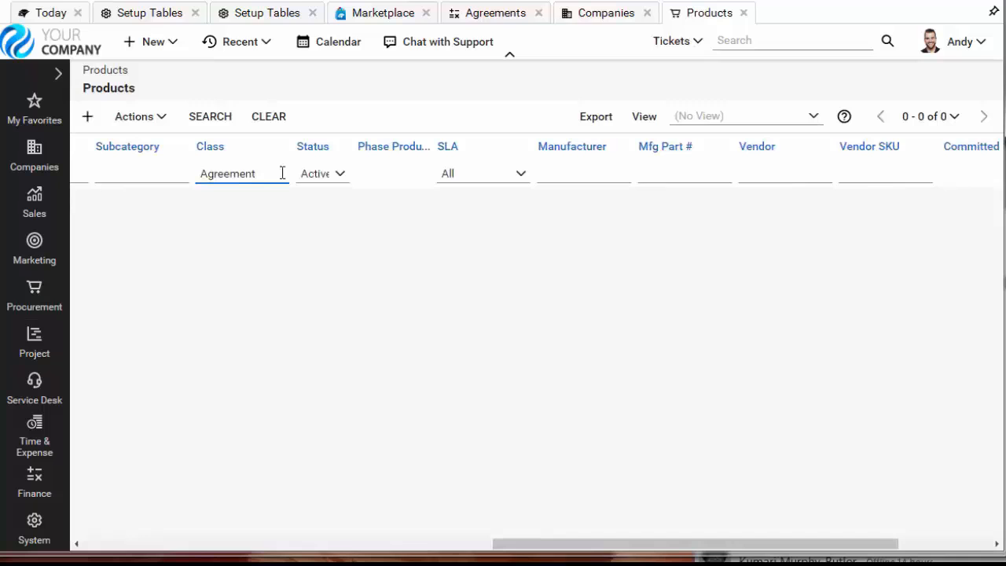
click(224, 117)
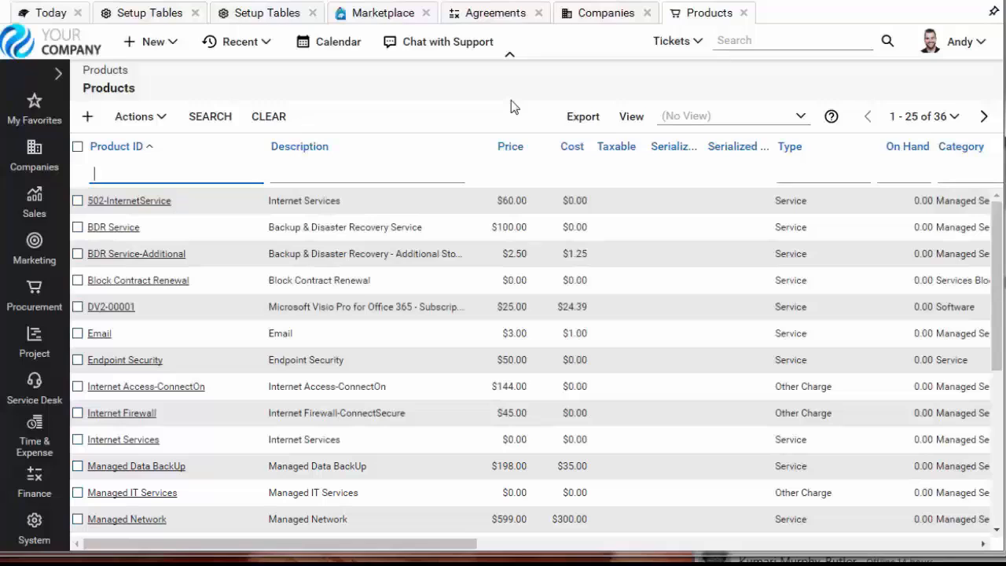
- Return to the new addition and find Managed Data BackUp with the product search term "man" to set its product ID
click(591, 17)
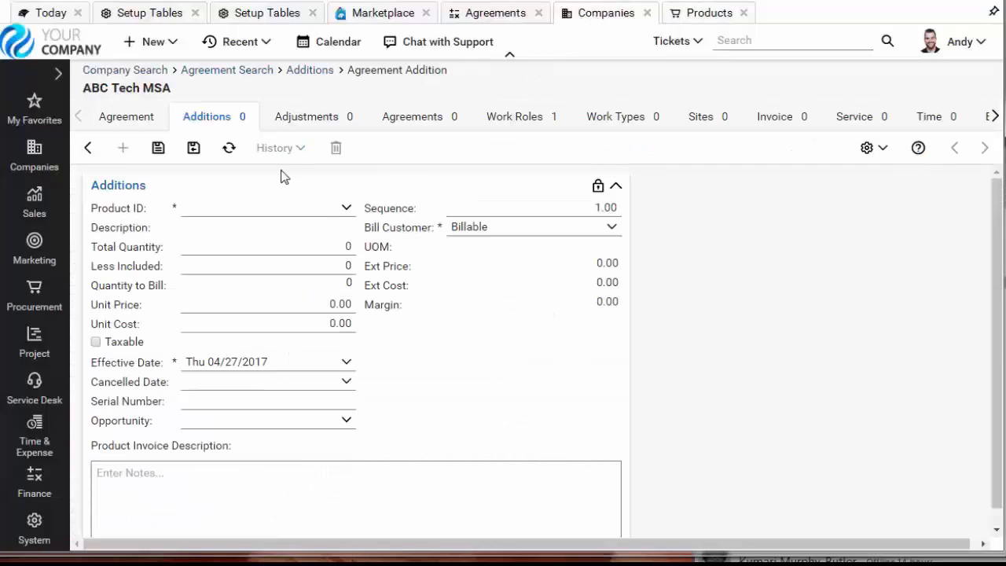
click(347, 209)
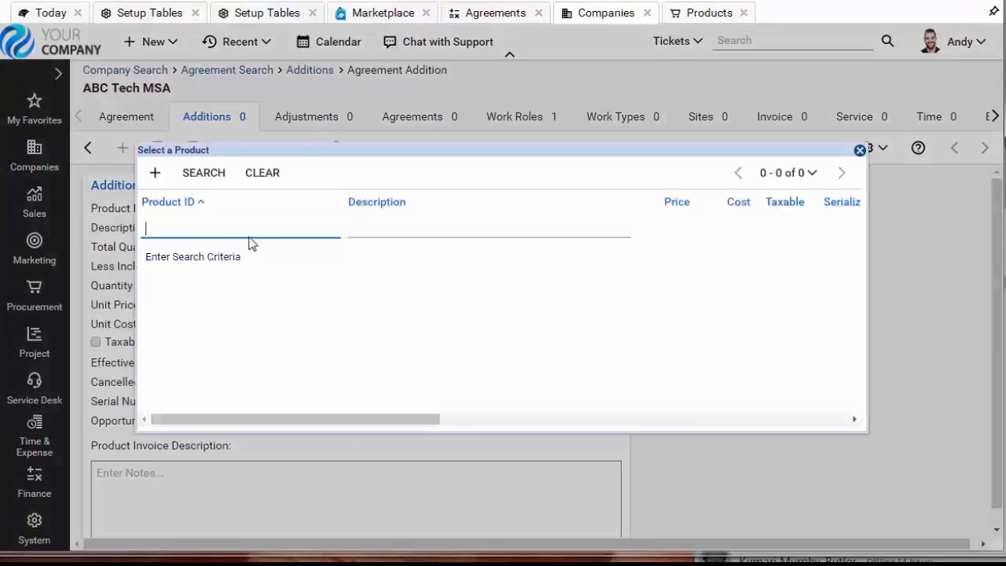
click(244, 226)
text(man)
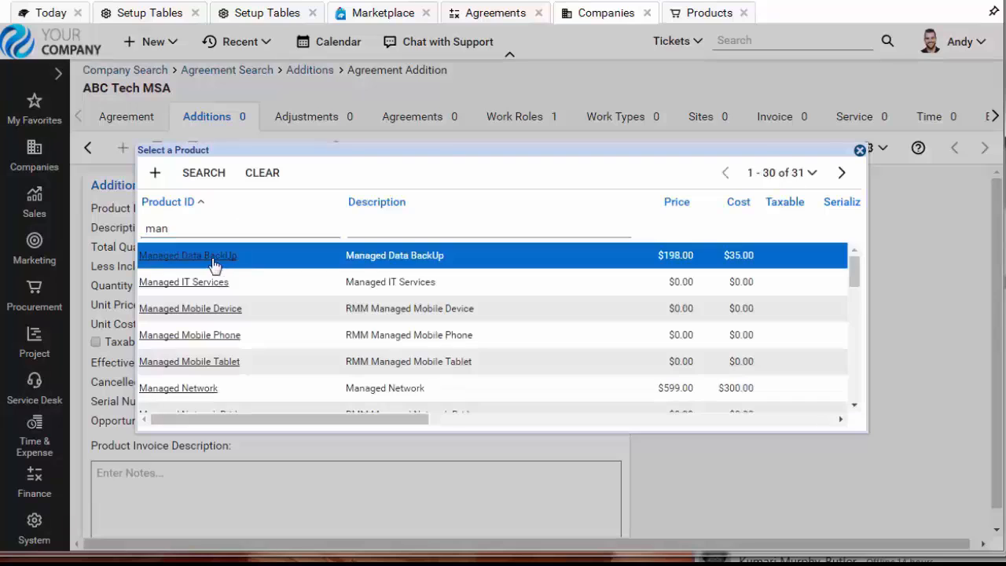
click(214, 263)
- Set the Managed Data BackUp addition's total quantity to 1
click(324, 246)
text(1)
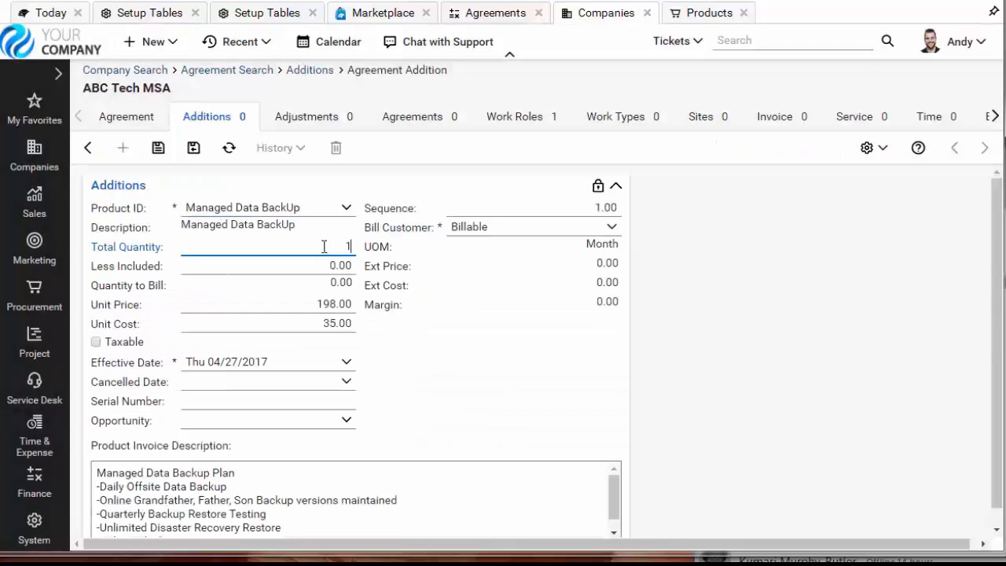
scroll(324, 246, down, 1)
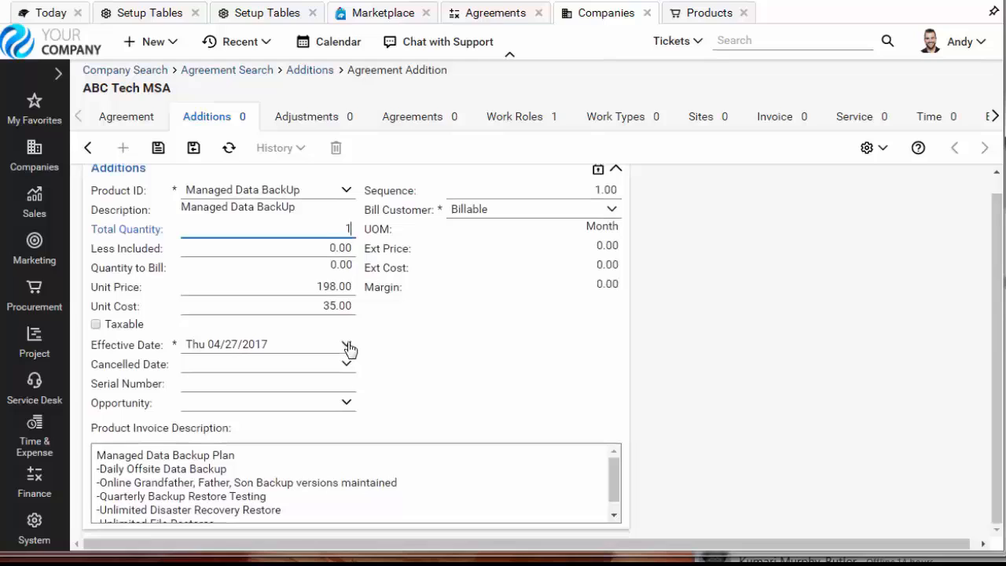
- Set the Managed Data BackUp addition's effective date to 04/01/2017, then save and close it
click(347, 344)
click(349, 189)
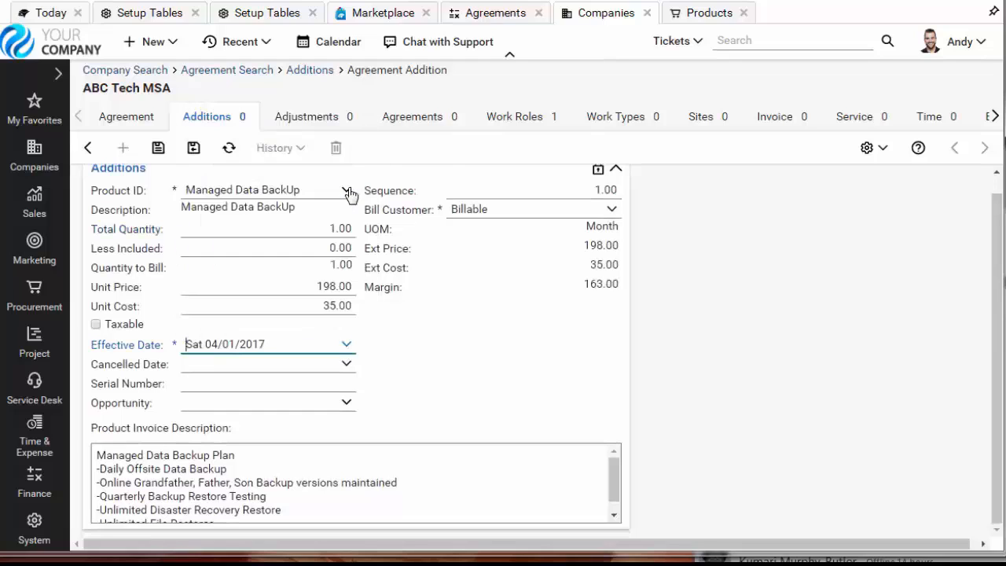
click(190, 151)
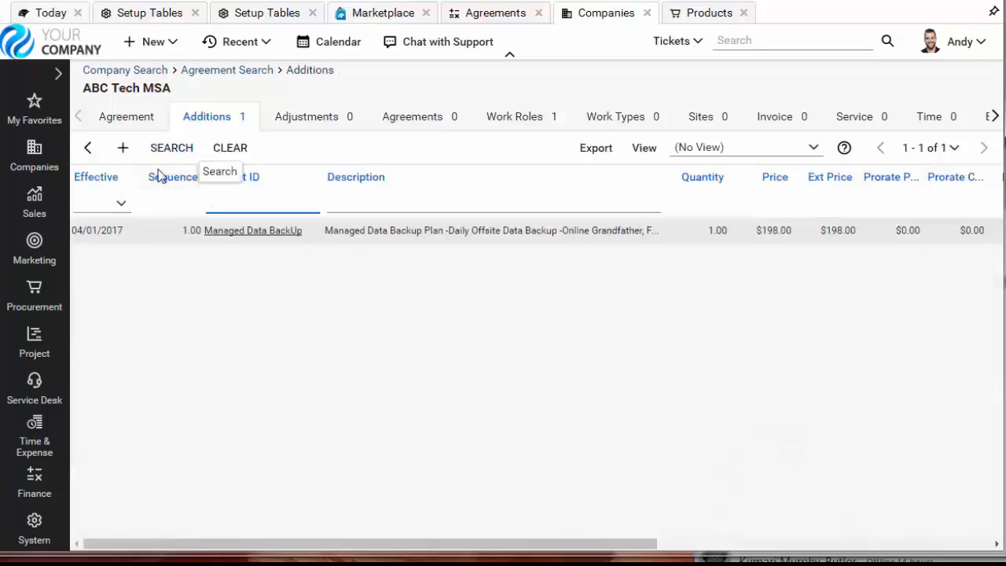
- Start another addition and find Managed Workstation with the product search term "ma" to set its product ID
click(123, 149)
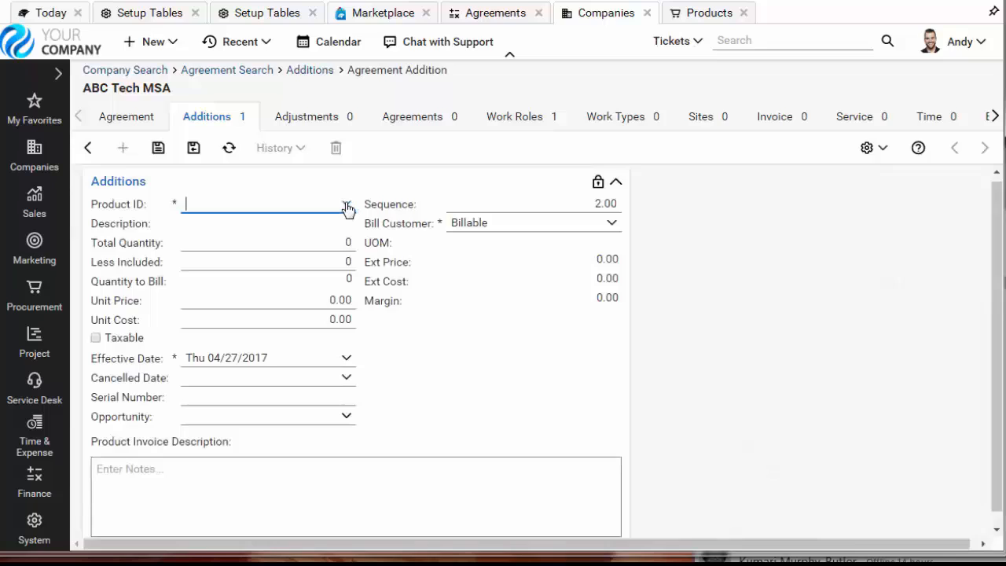
click(346, 205)
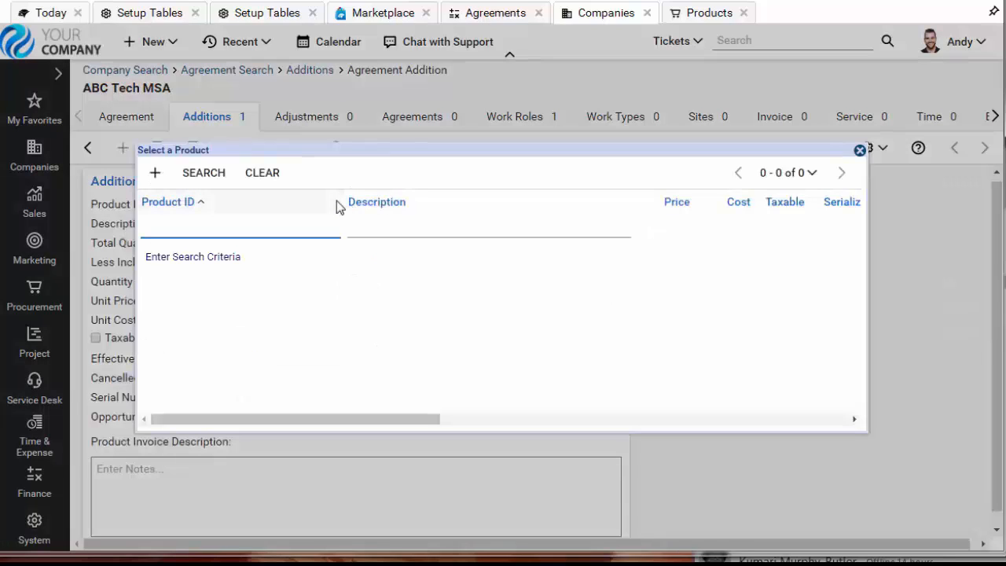
text(ma)
key(Return)
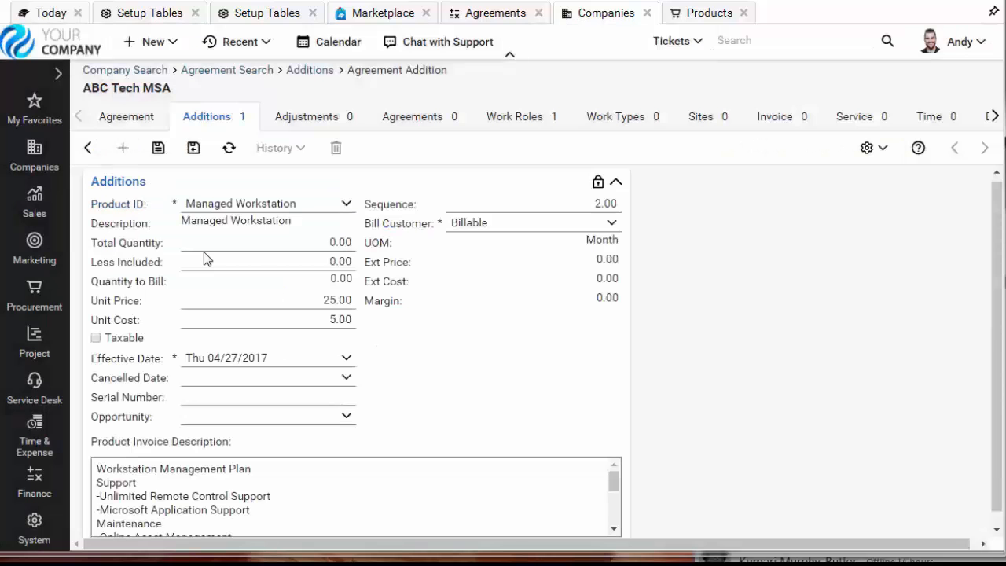
- Set the Managed Workstation addition's total quantity to 12 and its effective date to 04/01/2017, then save and close it
click(327, 243)
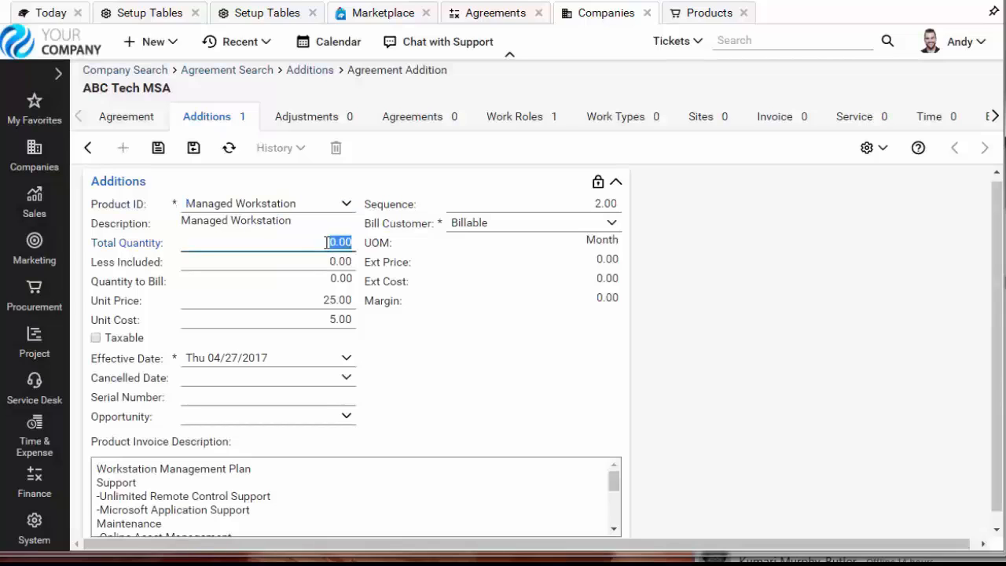
text(12)
click(346, 358)
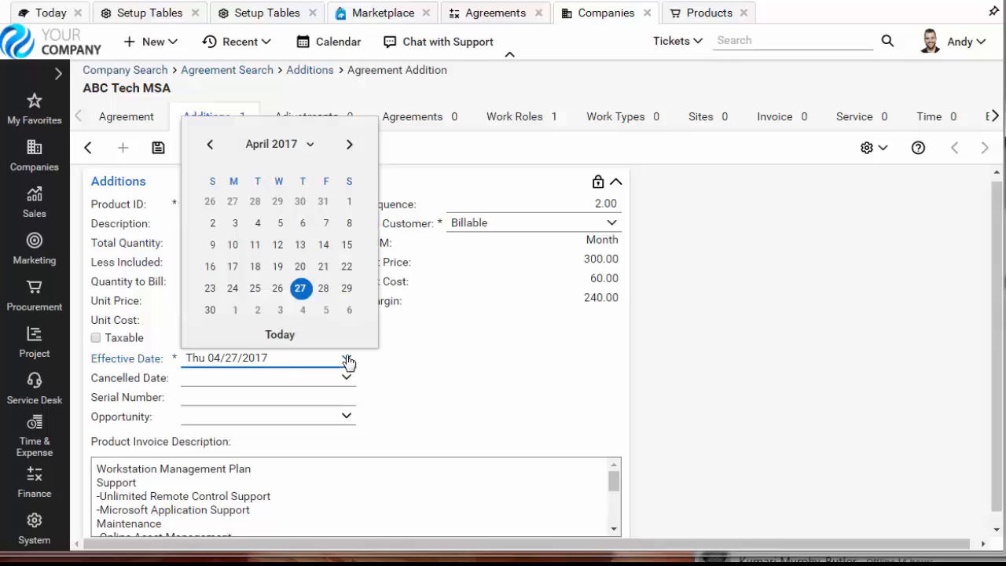
click(350, 203)
click(194, 149)
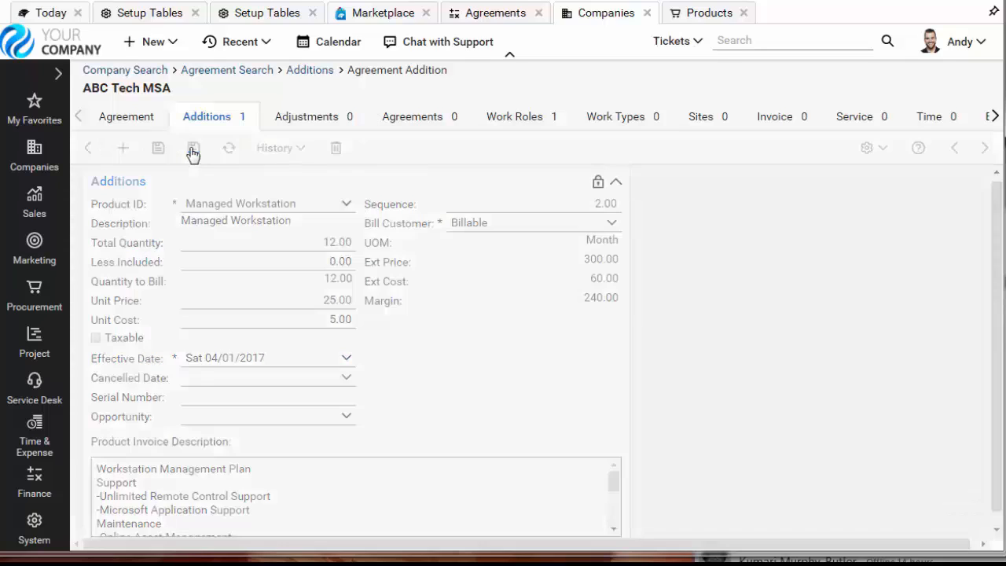
- Start a third addition for the product Managed IT Services with a total quantity of 1
click(123, 149)
click(345, 204)
click(209, 289)
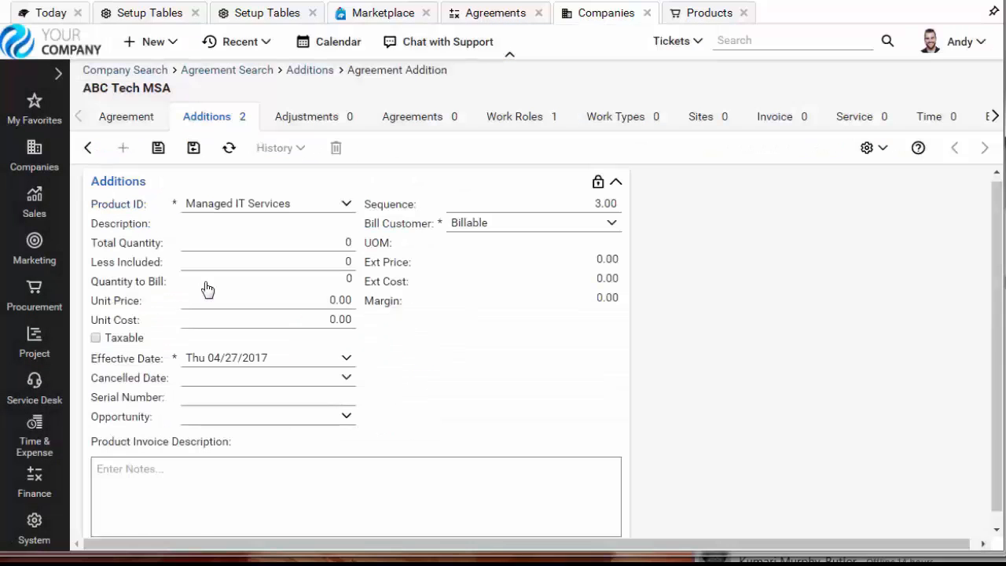
click(319, 241)
text(1)
- Give the Managed IT Services addition a unit price of 200, unit cost of 20 and effective date of 04/01/2017, then save and close it
click(319, 301)
text(200)
click(323, 320)
text(20)
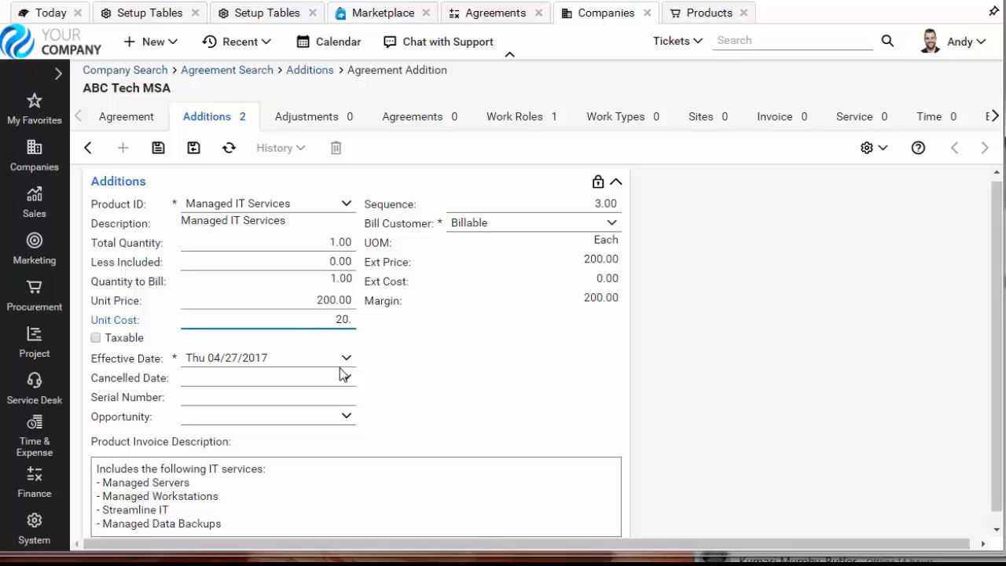
click(346, 360)
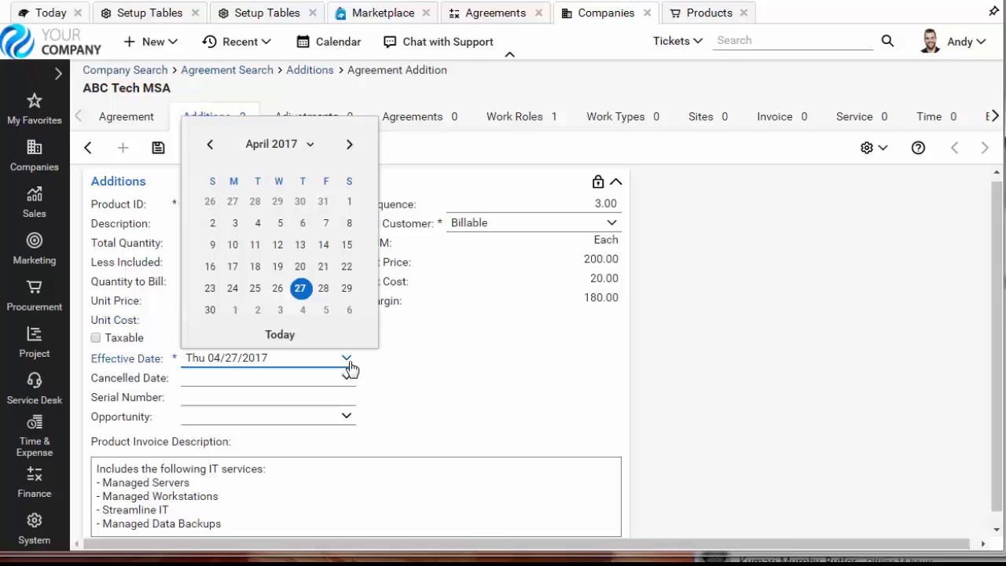
click(349, 202)
click(194, 149)
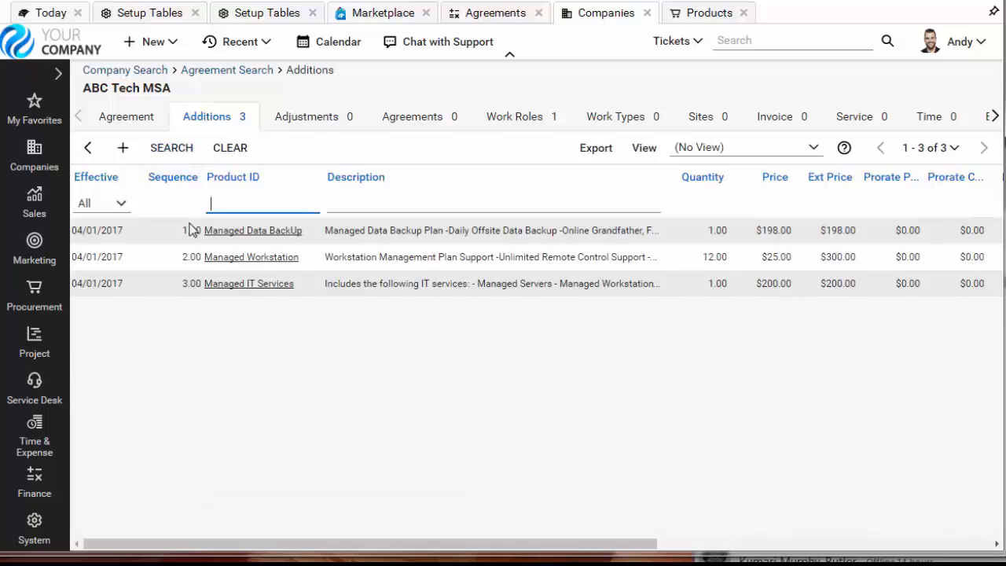
- Check the recap on the ABC Tech MSA agreement's main page and open Invoicing in a new tab
click(114, 119)
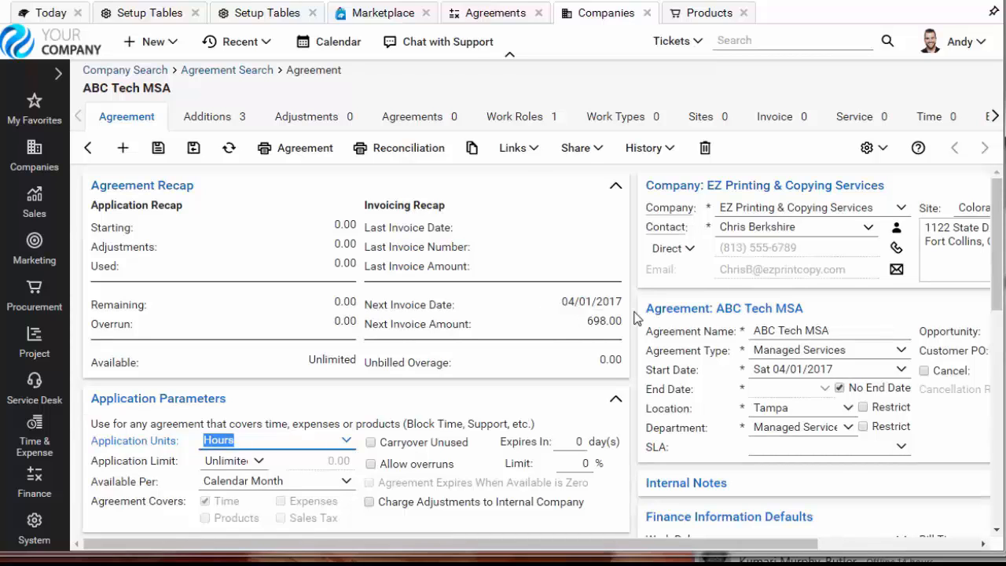
click(44, 487)
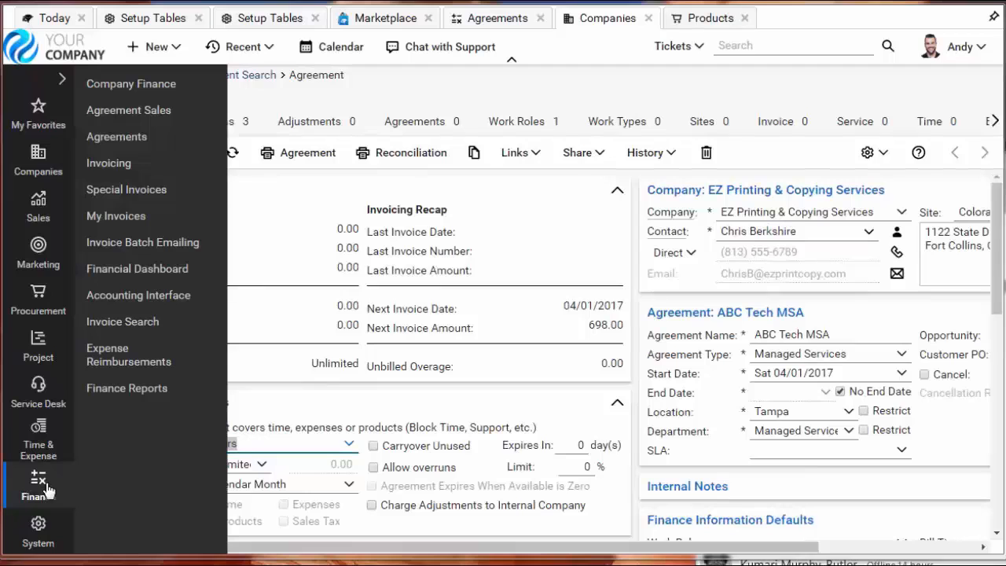
right_click(114, 171)
click(161, 175)
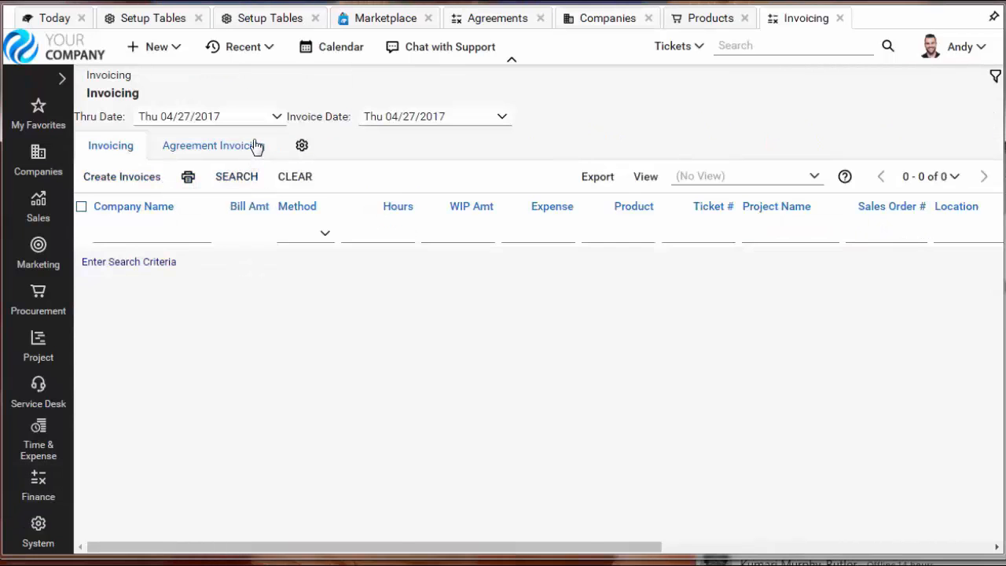
- Search Agreement Invoicing for billable agreements and mark the EZ Printing & Copying Services agreement for invoicing
click(217, 146)
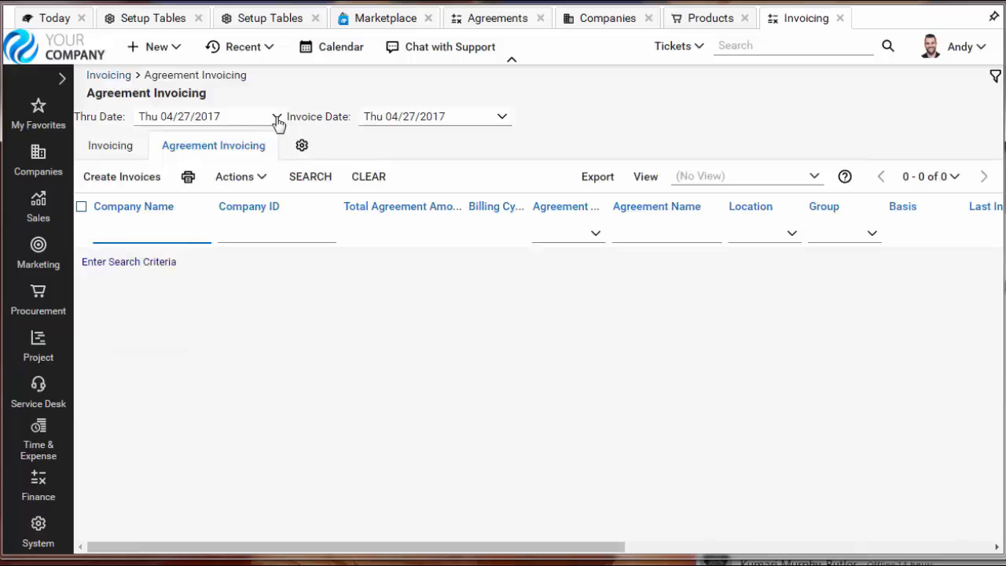
click(308, 178)
click(167, 267)
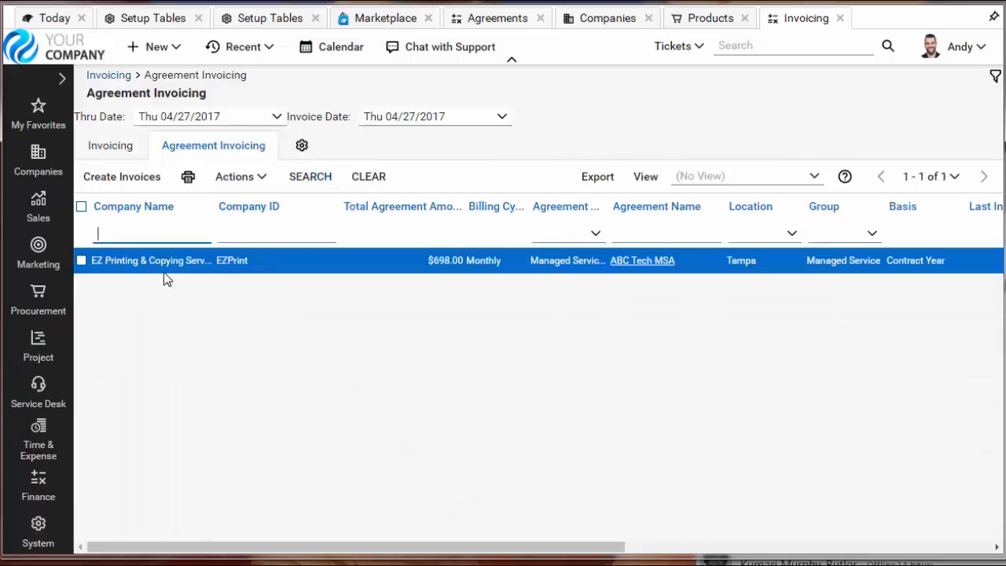
click(82, 261)
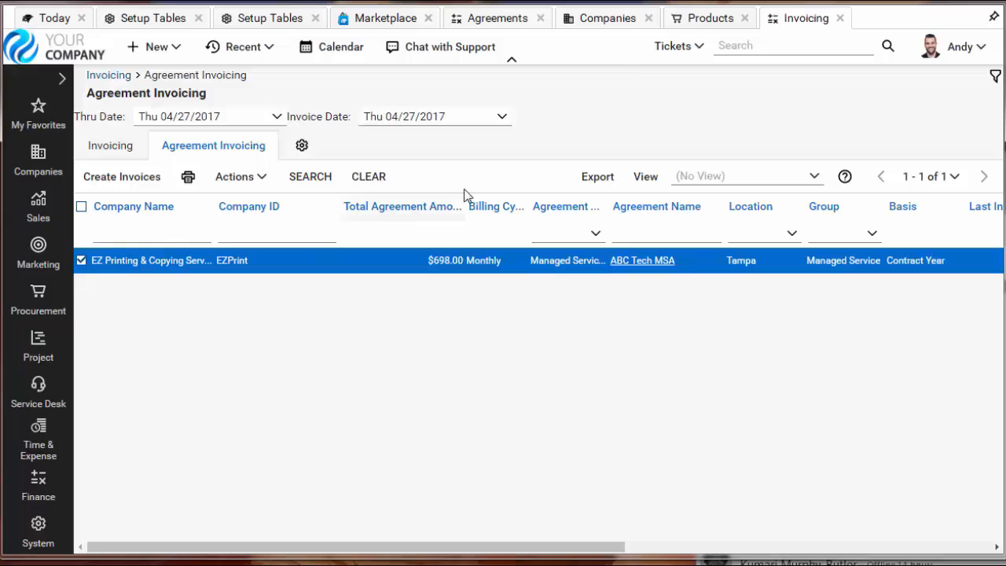
- Set the invoice date to 03/01/2017 and create the invoice for the selected agreement
click(502, 118)
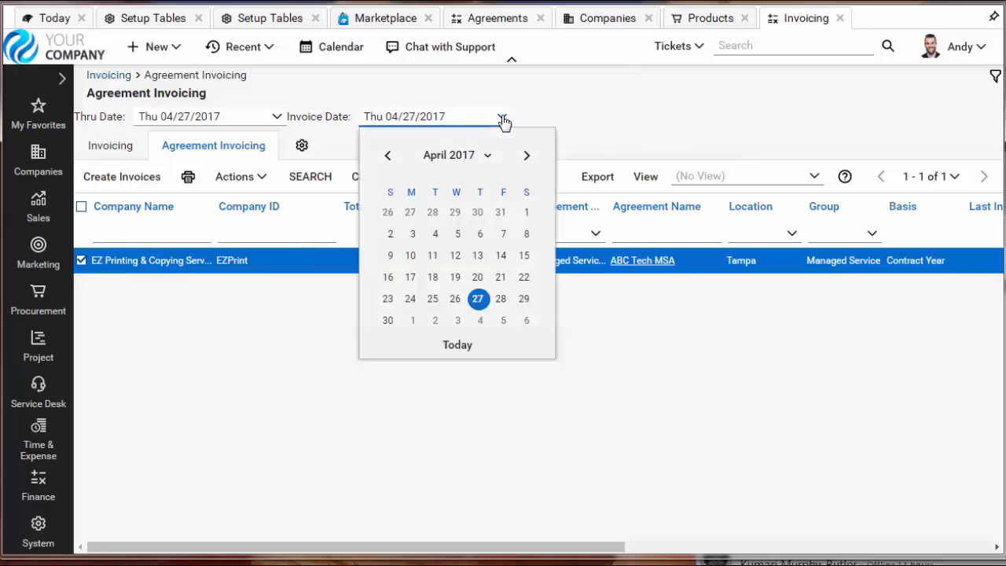
click(390, 157)
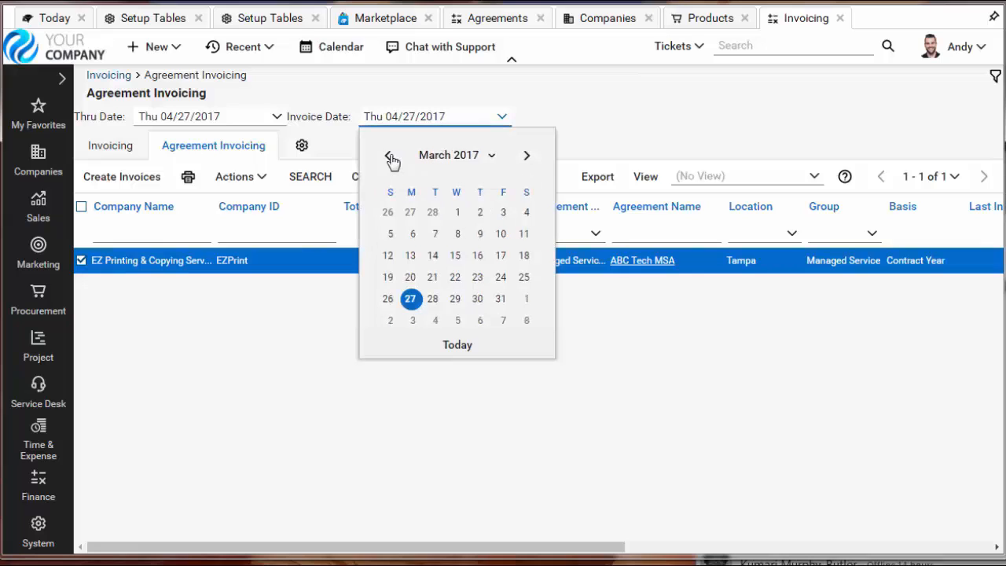
click(457, 213)
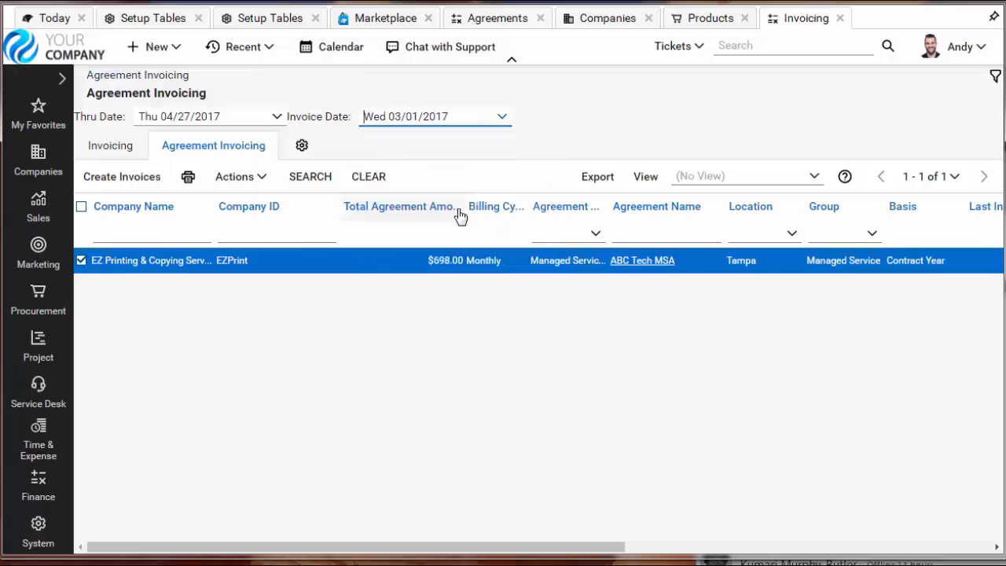
click(128, 180)
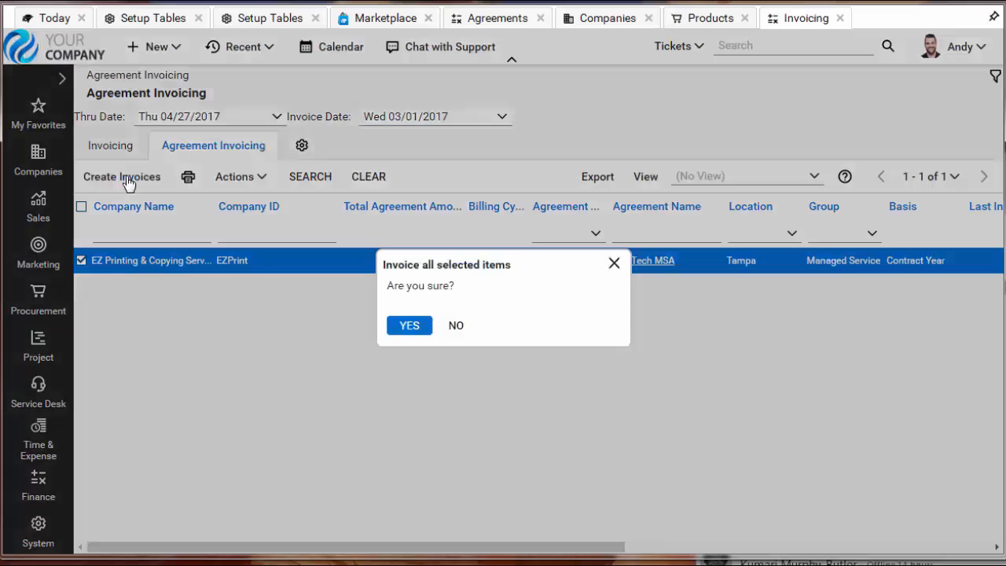
click(410, 326)
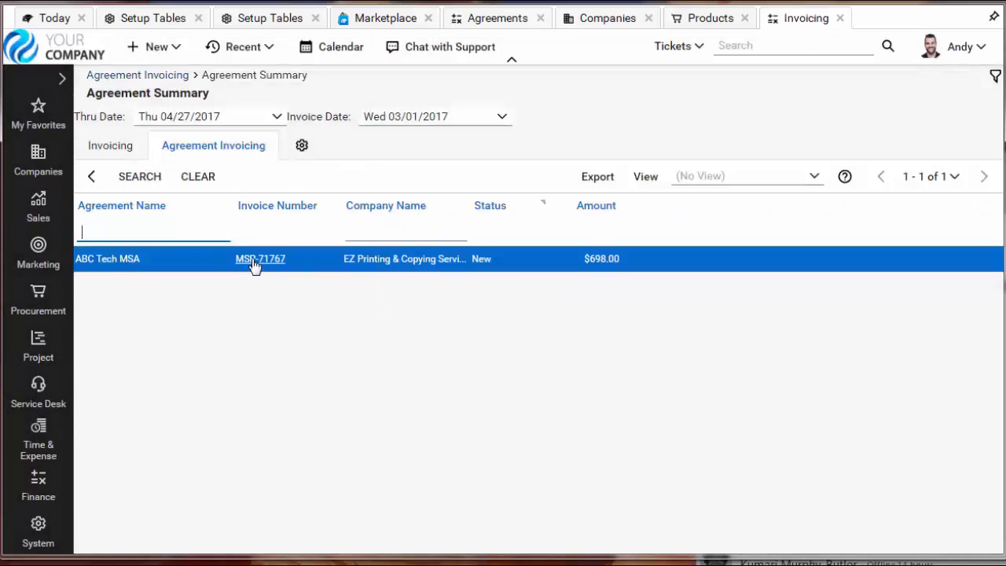
- Open the newly created ABC Tech MSA invoice and review its billing details and calculations
click(253, 264)
click(254, 262)
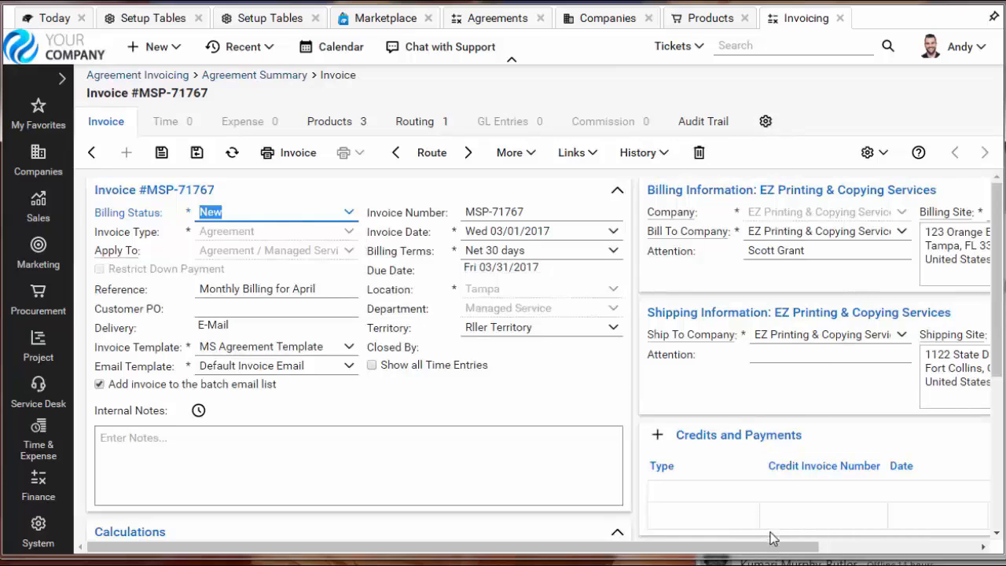
drag(775, 548, 723, 539)
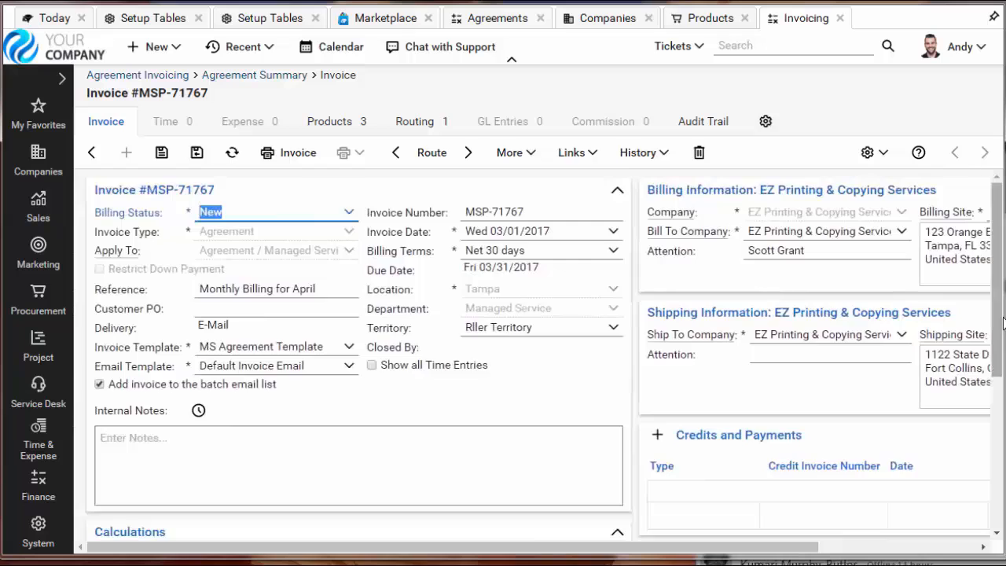
scroll(972, 432, down, 4)
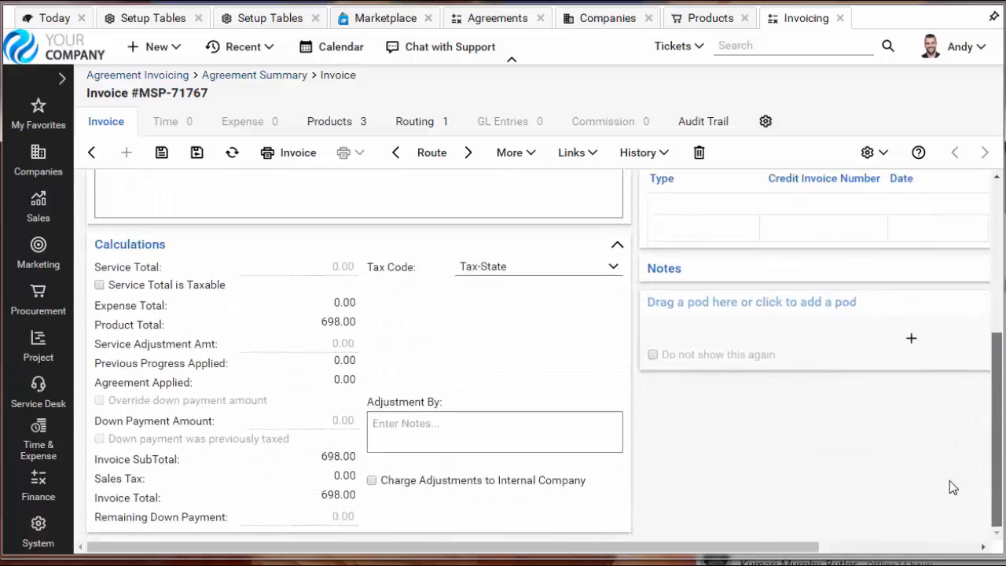
- Preview the printable invoice and read through its managed services line items down to the end of the page
click(303, 156)
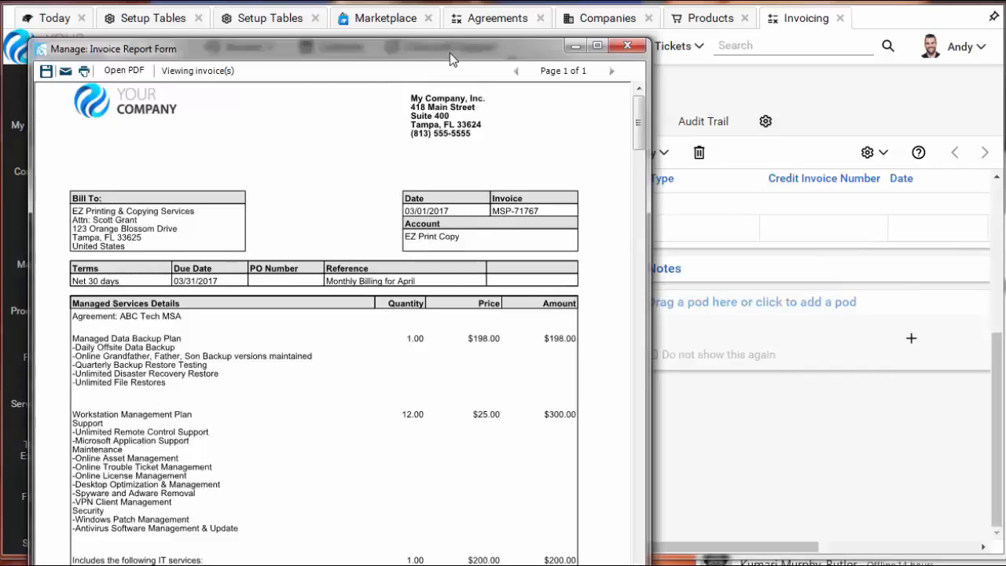
drag(450, 52, 450, 13)
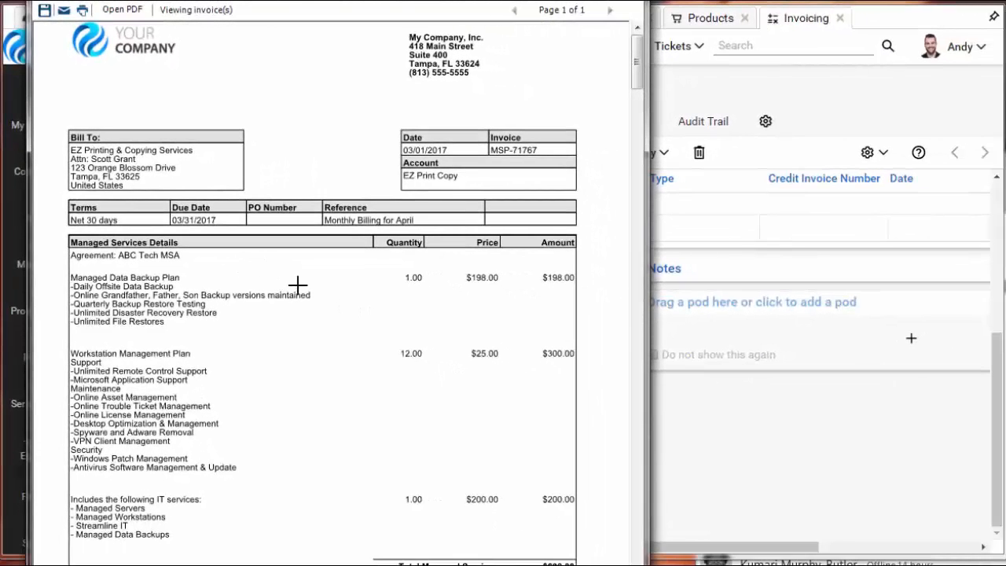
drag(638, 79, 620, 497)
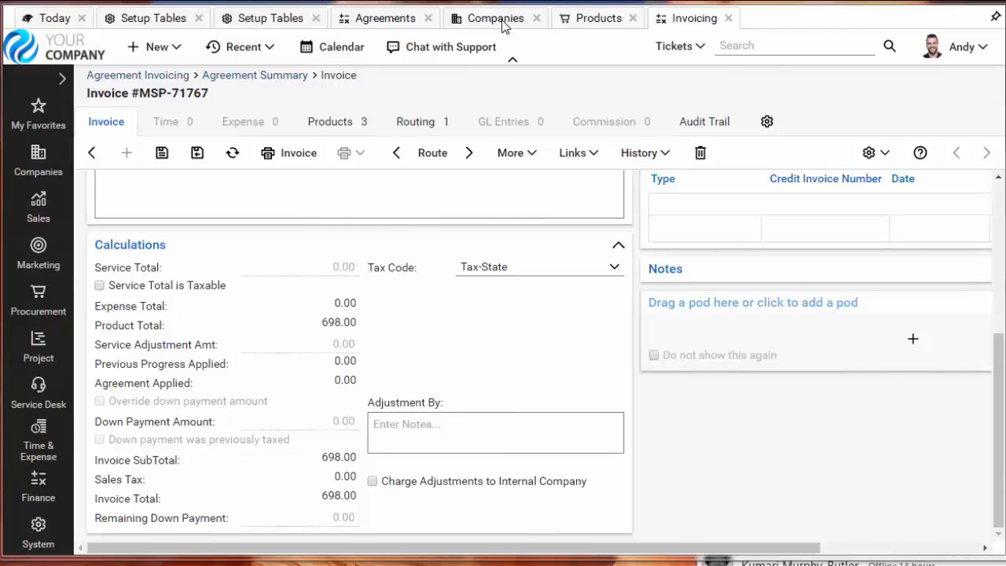
- Return to the ABC Tech MSA agreement and make After Hours a work type that is not covered
click(495, 18)
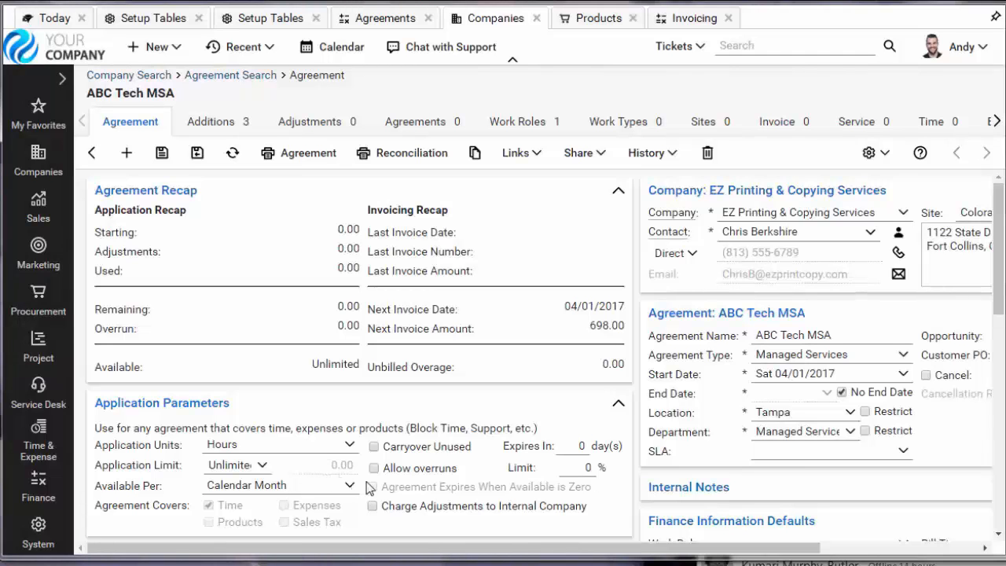
drag(997, 281, 967, 397)
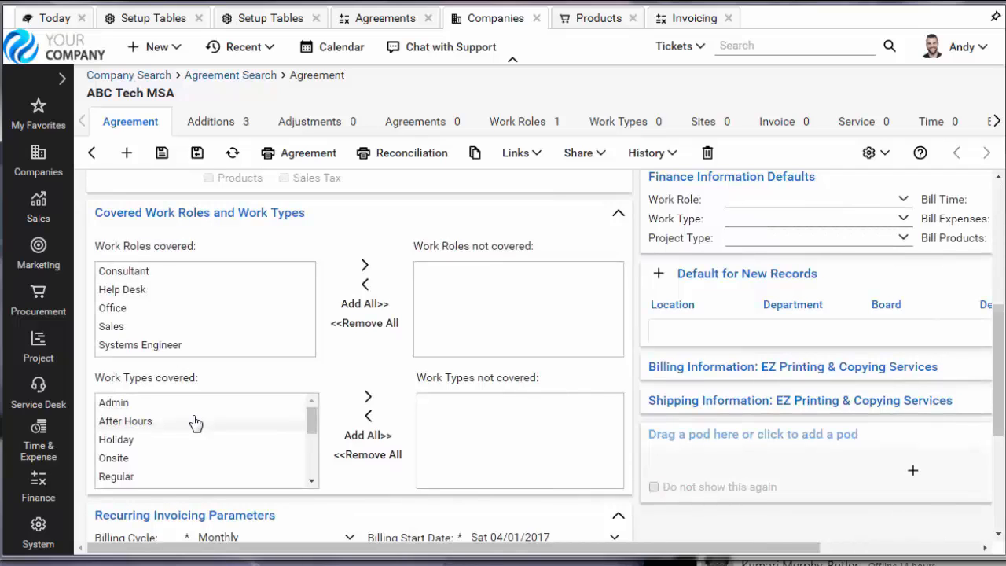
click(140, 423)
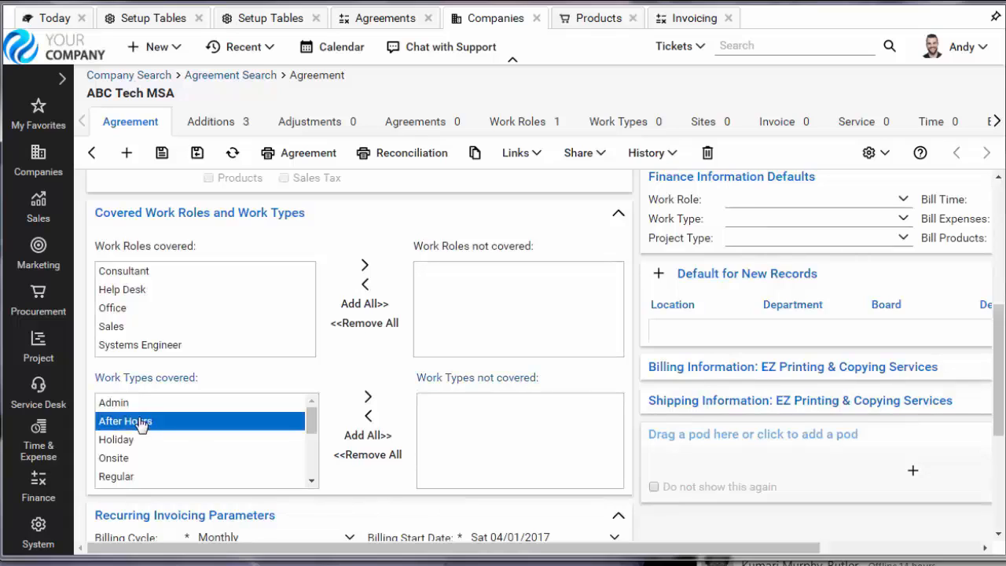
click(367, 397)
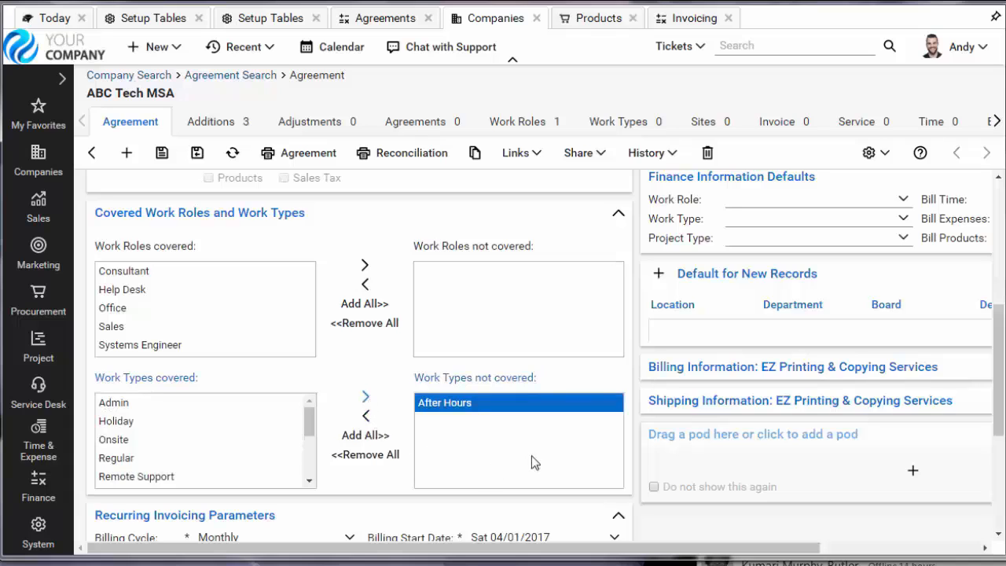
- Add a default for new records with the location Tampa, mark it as the default, and save it
click(661, 277)
drag(691, 548, 930, 556)
click(706, 313)
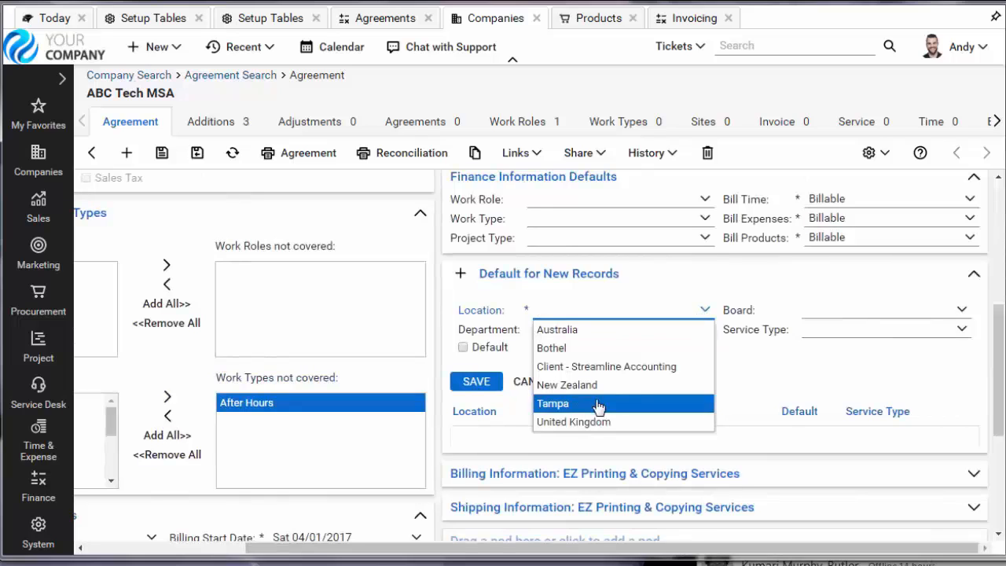
click(598, 404)
click(462, 348)
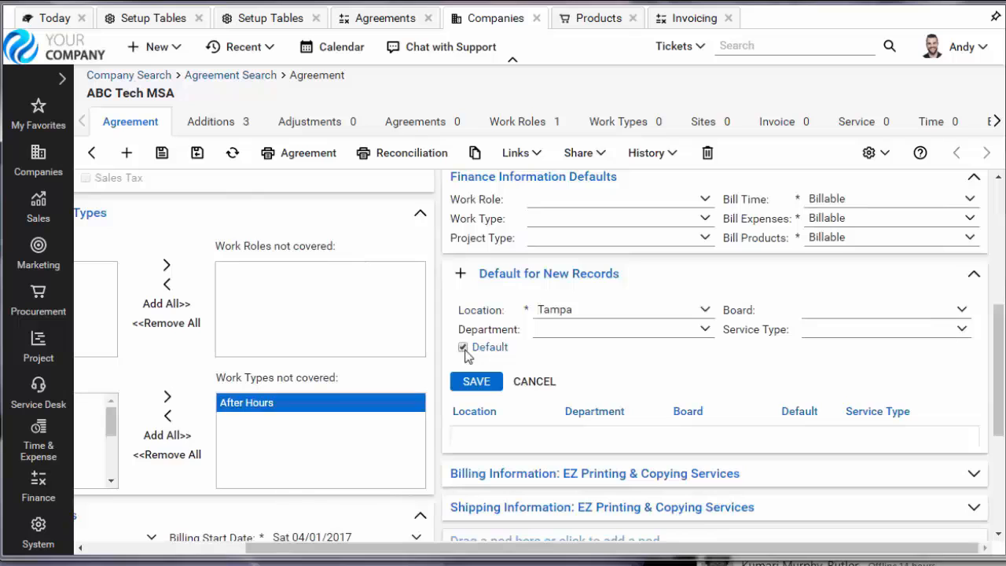
click(481, 383)
- Expand the agreement's Invoicing section to review its recurring invoicing and invoice display options
drag(995, 377, 966, 467)
drag(875, 550, 716, 550)
click(618, 456)
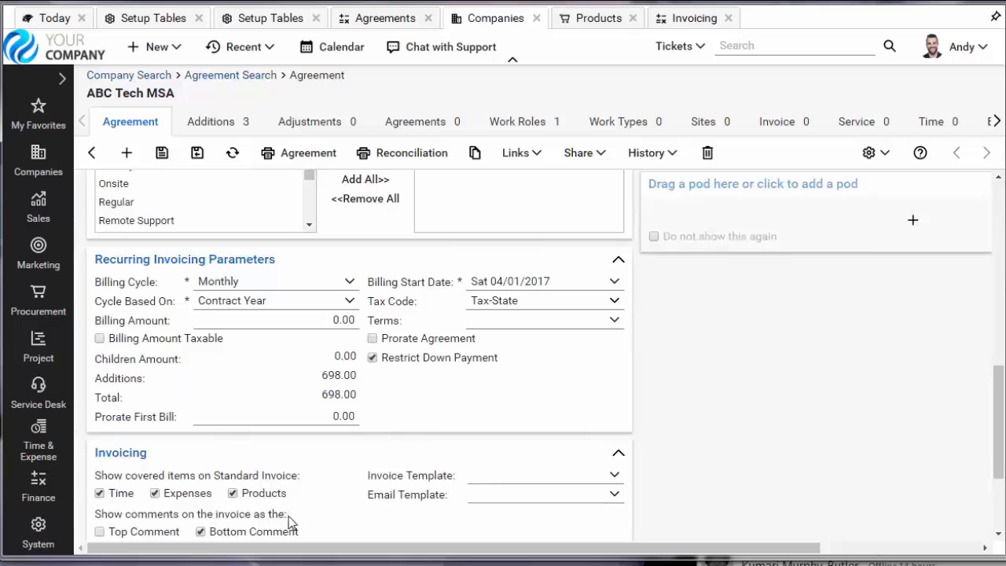
- Save and close the ABC Tech MSA agreement, and check the Software Assurance agreement's covered work roles and work types
click(197, 154)
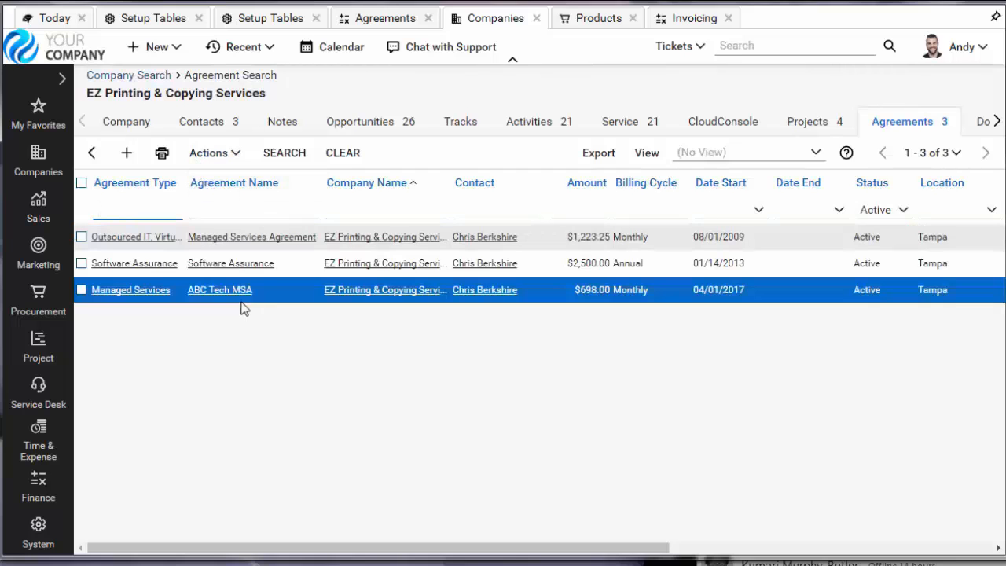
click(213, 267)
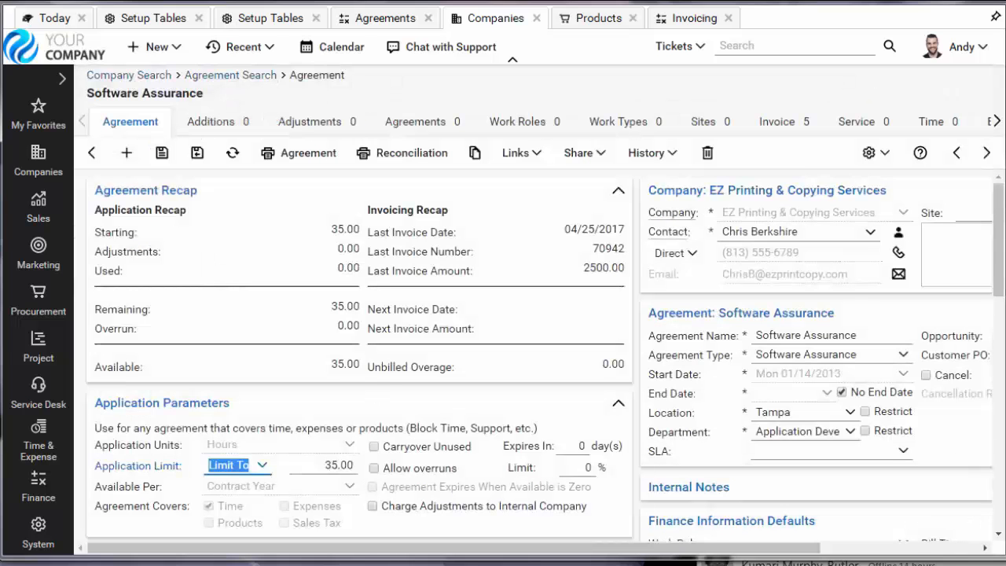
drag(1000, 259, 983, 349)
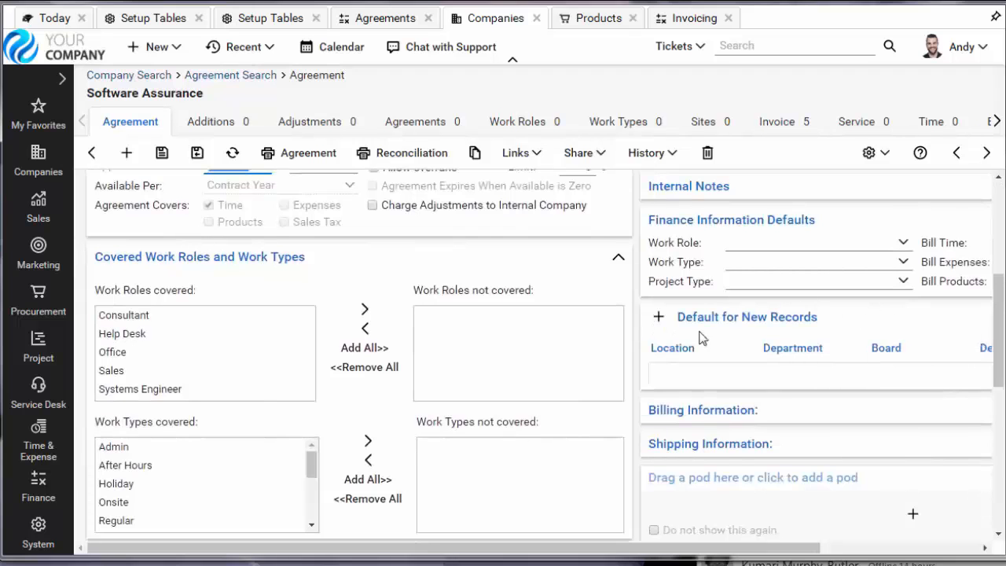
click(91, 153)
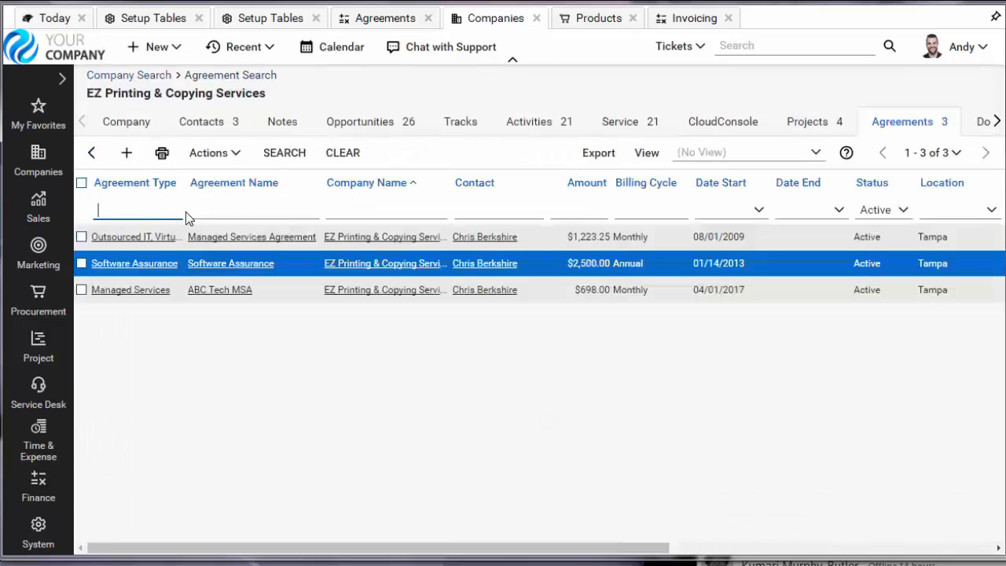
- Review the covered work types in the Managed Services Agreement, and compare them with those in the ABC Tech MSA agreement
click(232, 243)
scroll(988, 353, down, 5)
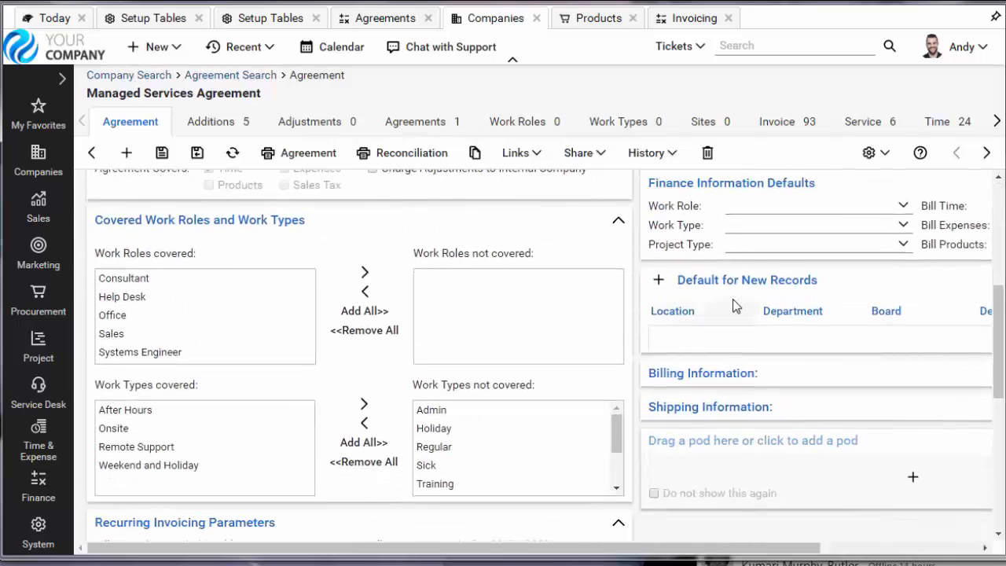
click(91, 152)
click(220, 291)
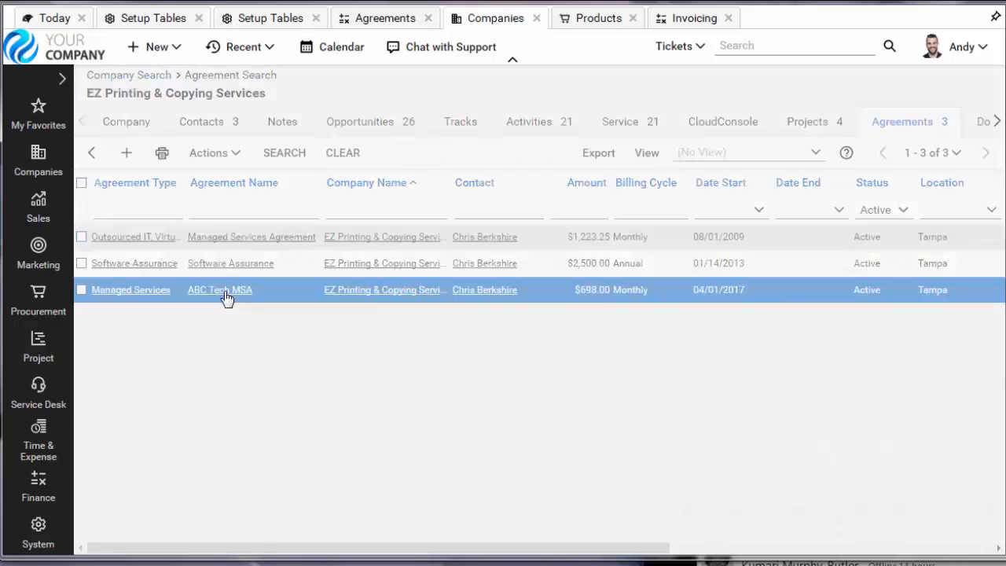
drag(1000, 258, 997, 356)
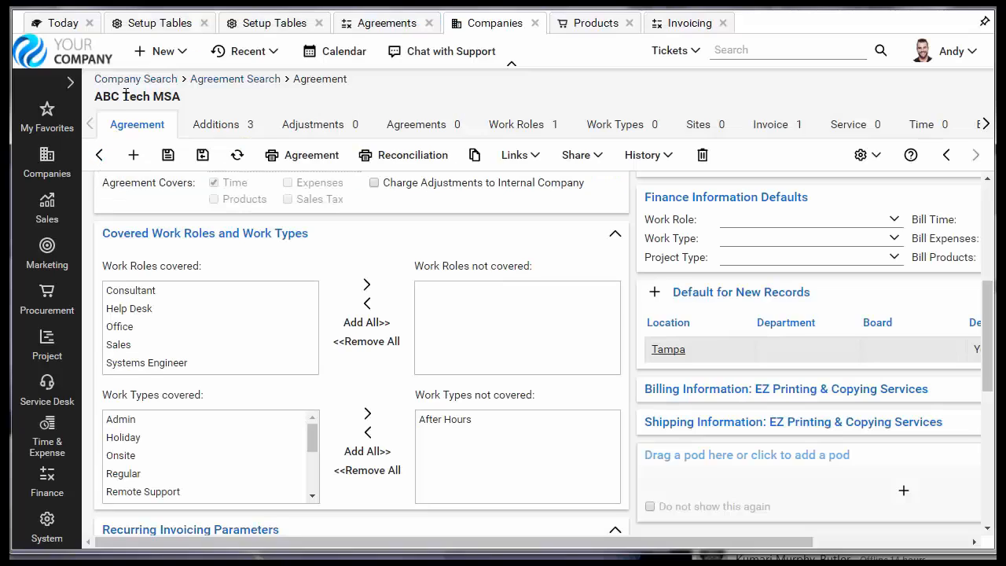
click(137, 80)
click(146, 52)
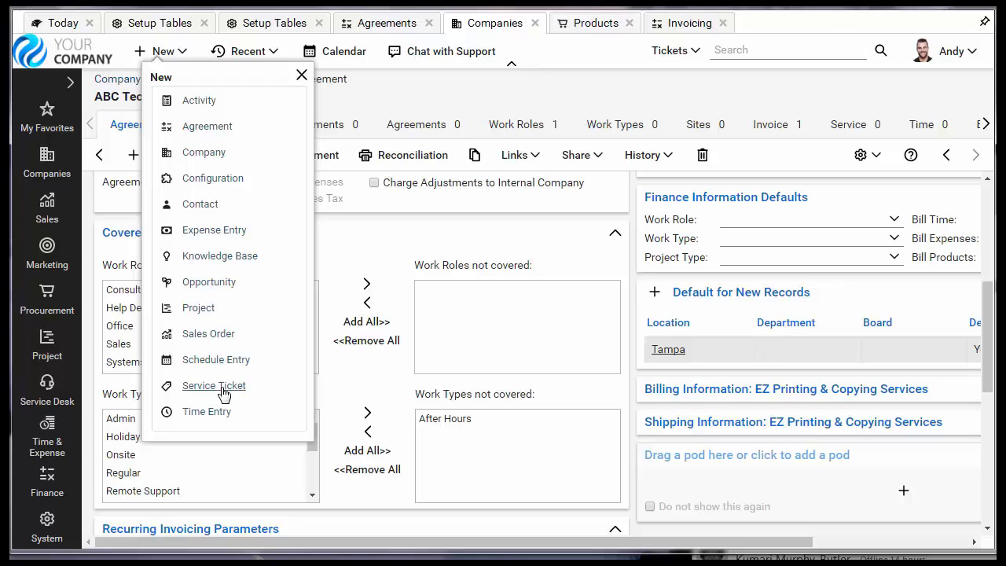
click(302, 75)
- Go back to the company list and open the service tickets of EZ Printing & Copying Services
click(146, 79)
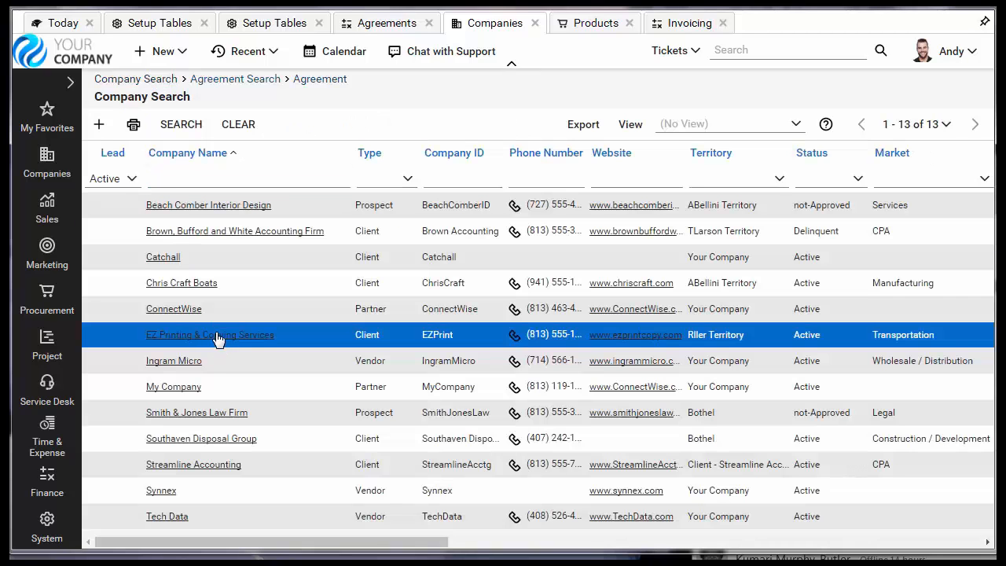
click(215, 335)
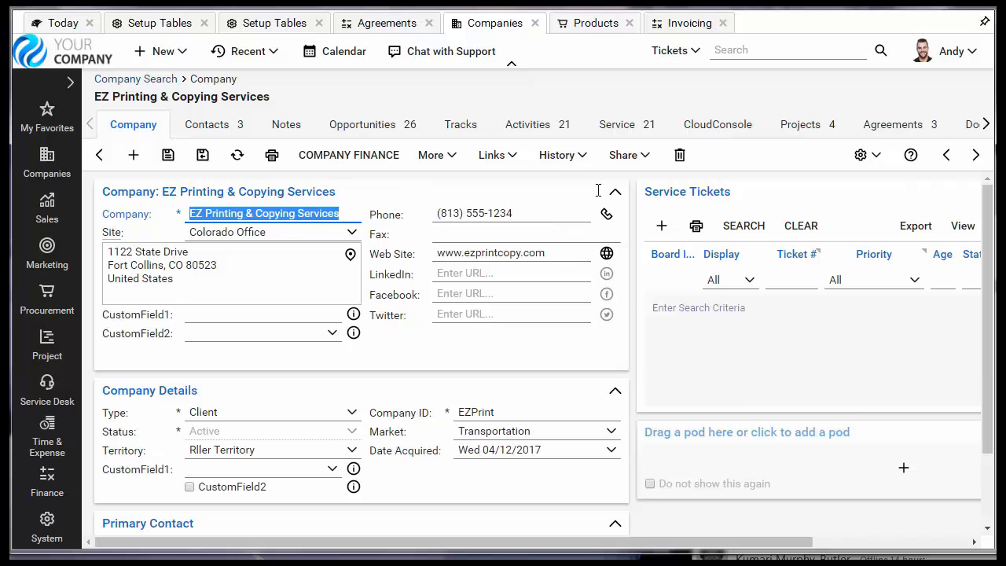
click(621, 126)
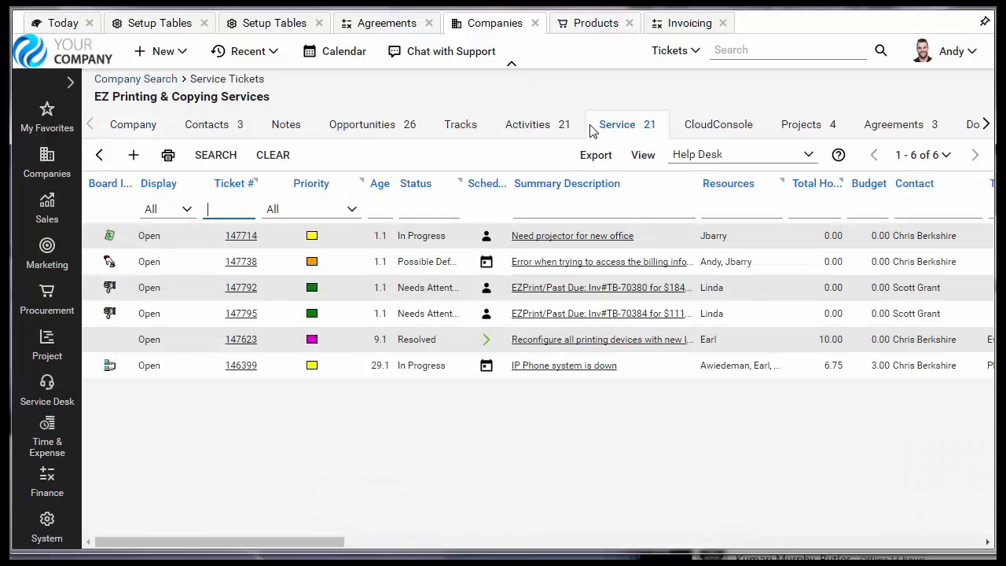
- Create a new service ticket for the company with the summary "Network Issue" and save it
click(130, 157)
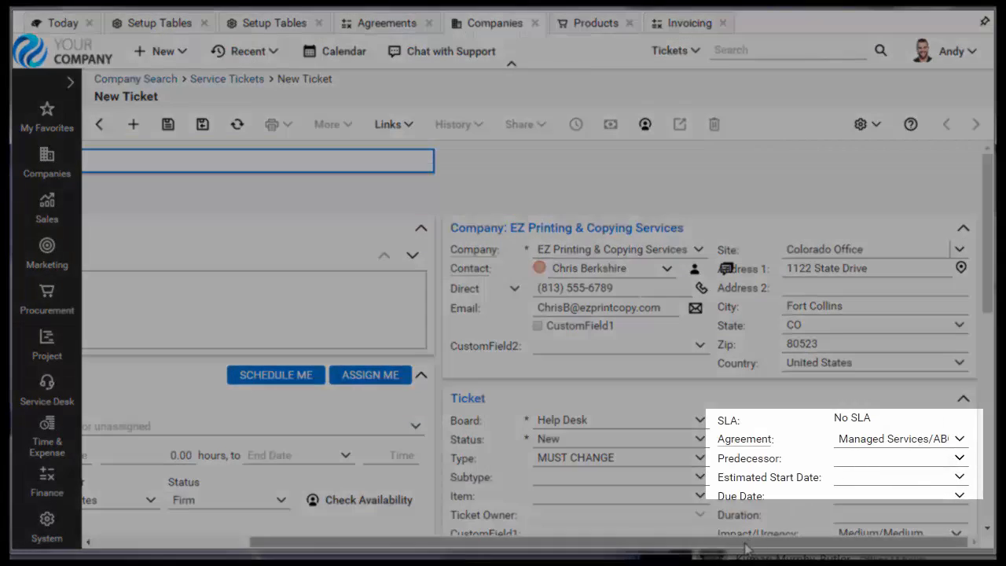
drag(745, 544, 480, 476)
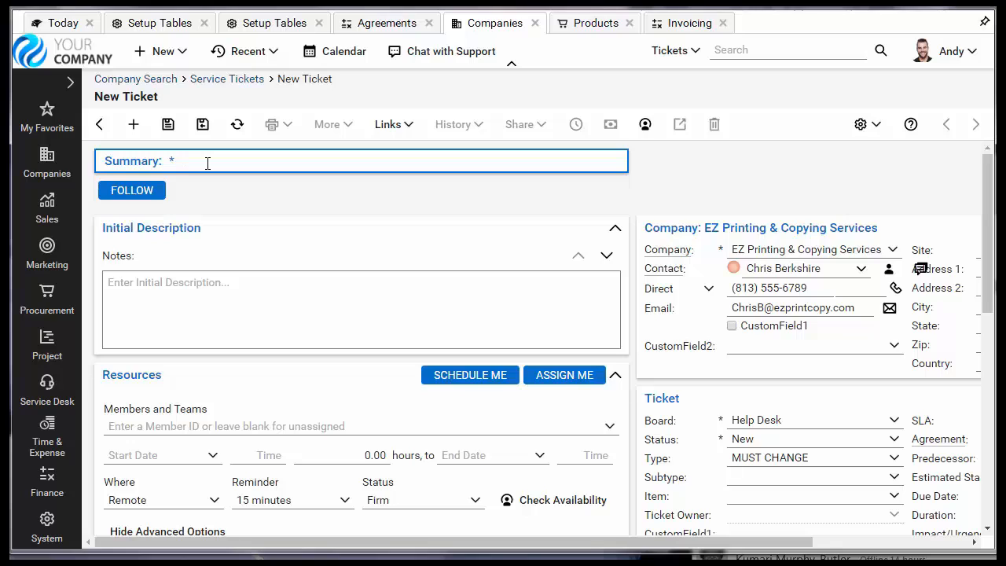
text(Network Issue)
click(167, 126)
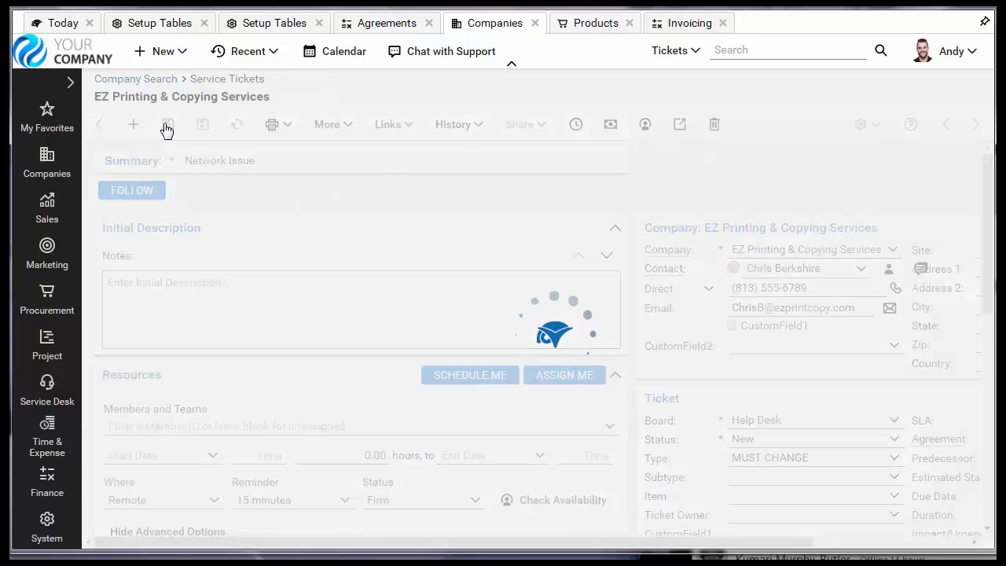
- Start a time entry from the ticket's discussion with the note "regular work" and 0.50 actual hours
click(171, 318)
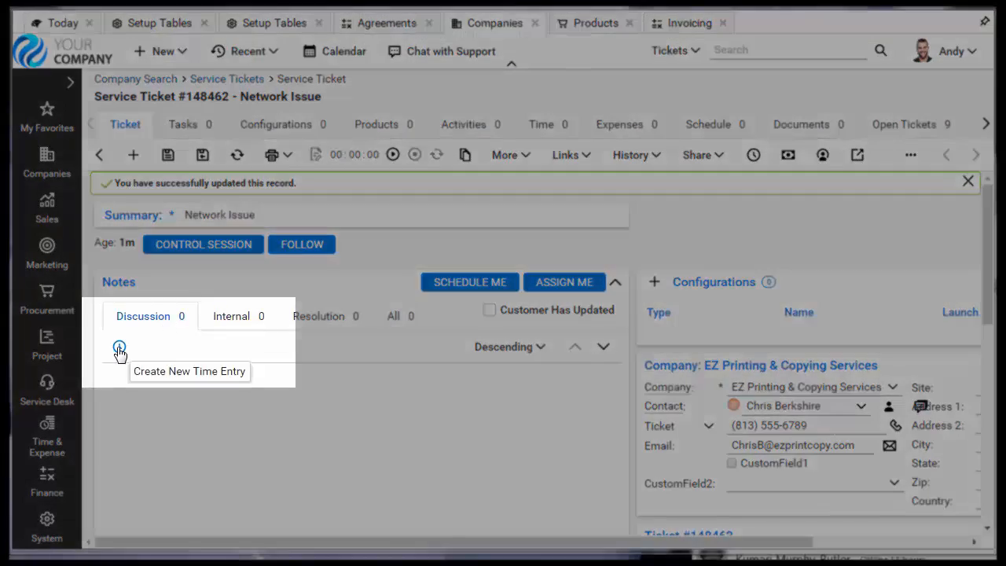
click(119, 349)
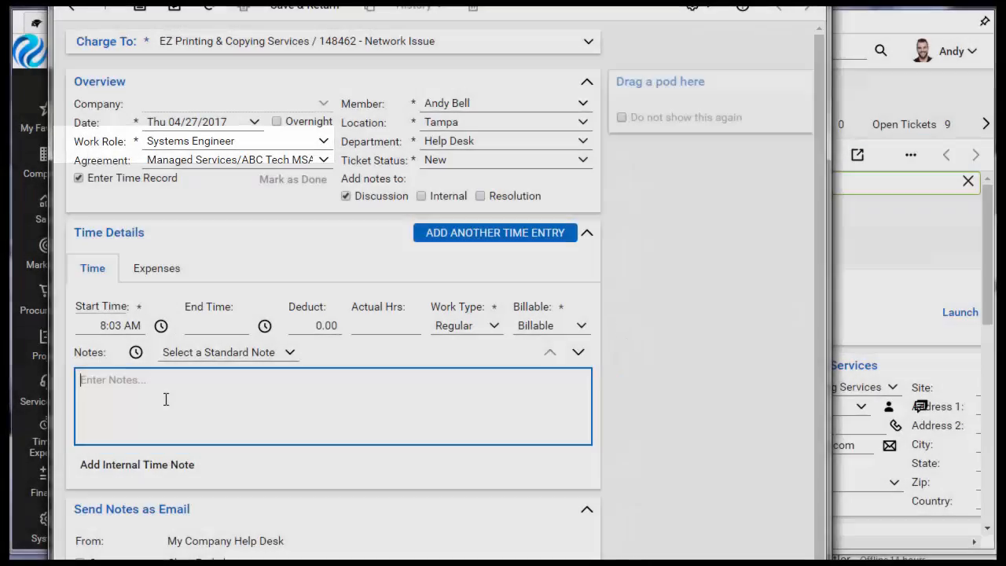
text(regular)
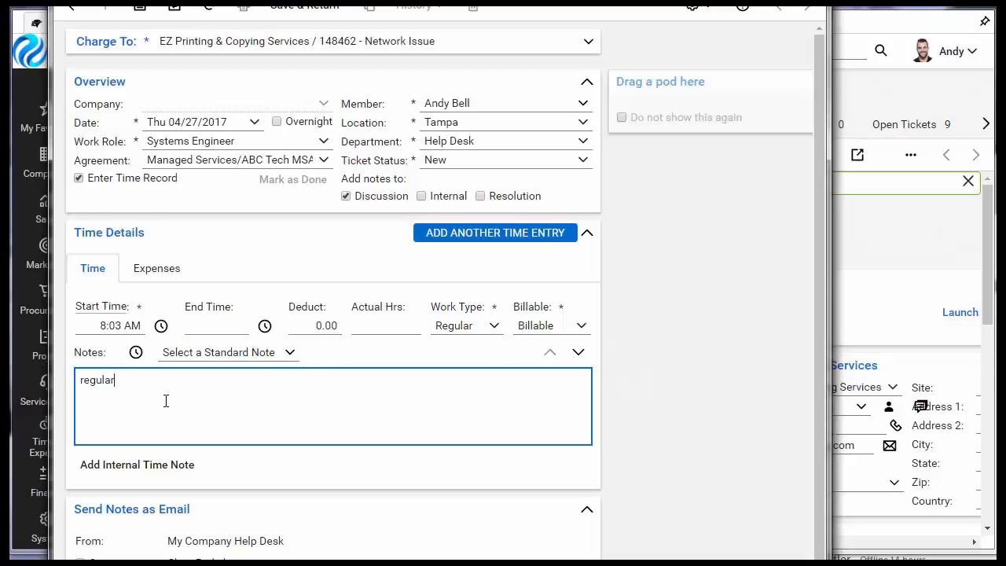
text( wo)
text(rk)
click(385, 327)
text(.)
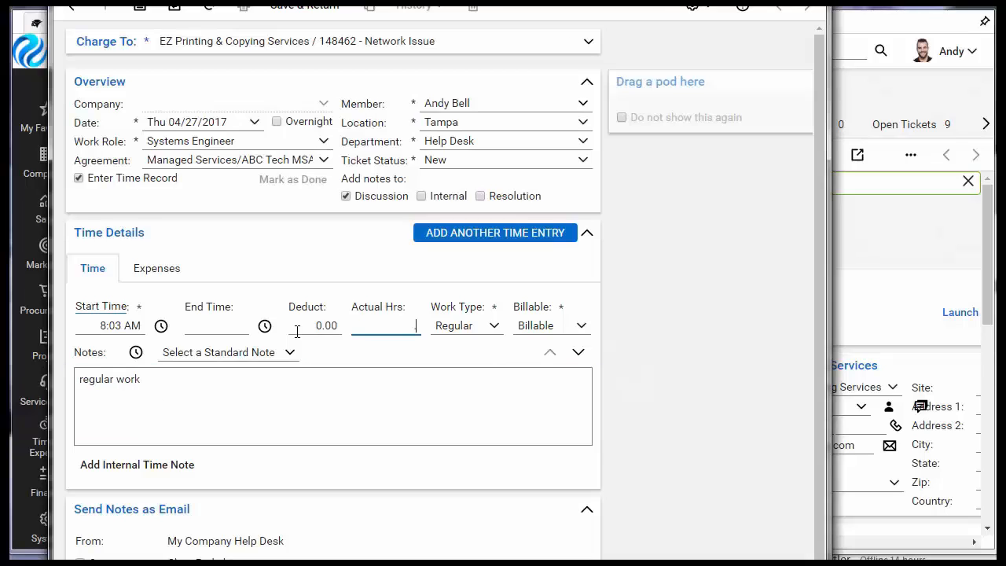
text(50)
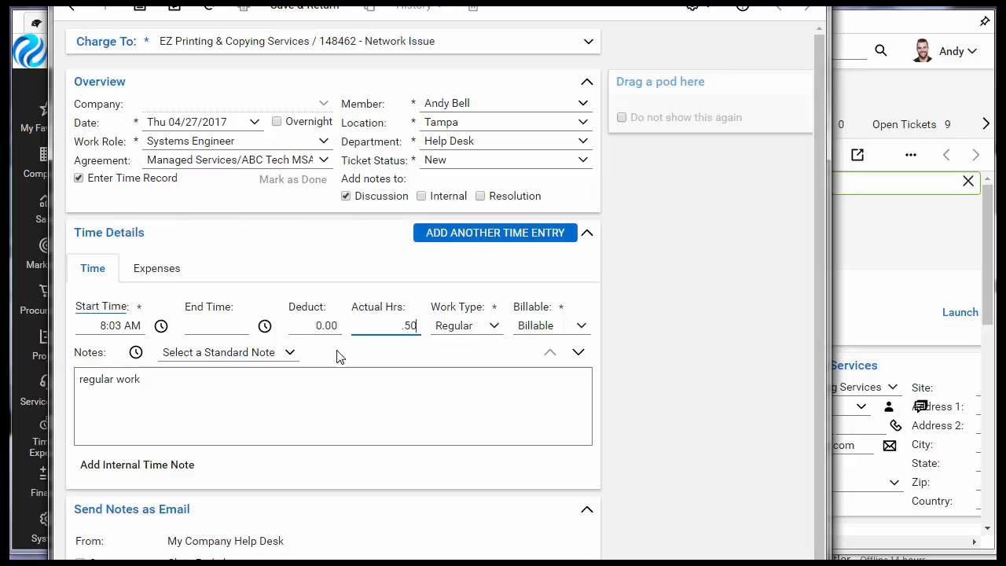
- Add a second time entry from 5:00 PM to 7:00 PM with work type After Hours and the note "completed after hours network testing"
click(476, 246)
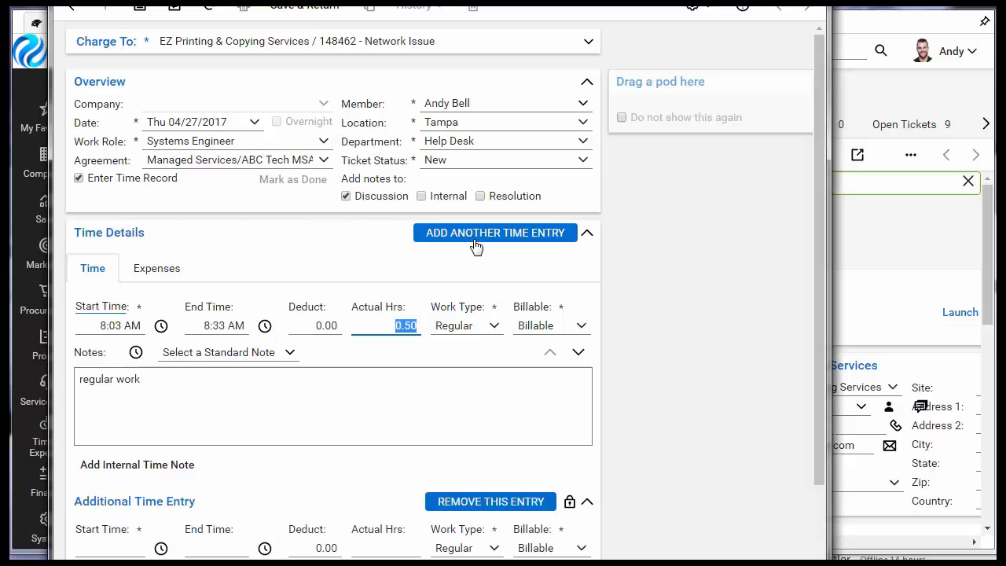
click(495, 548)
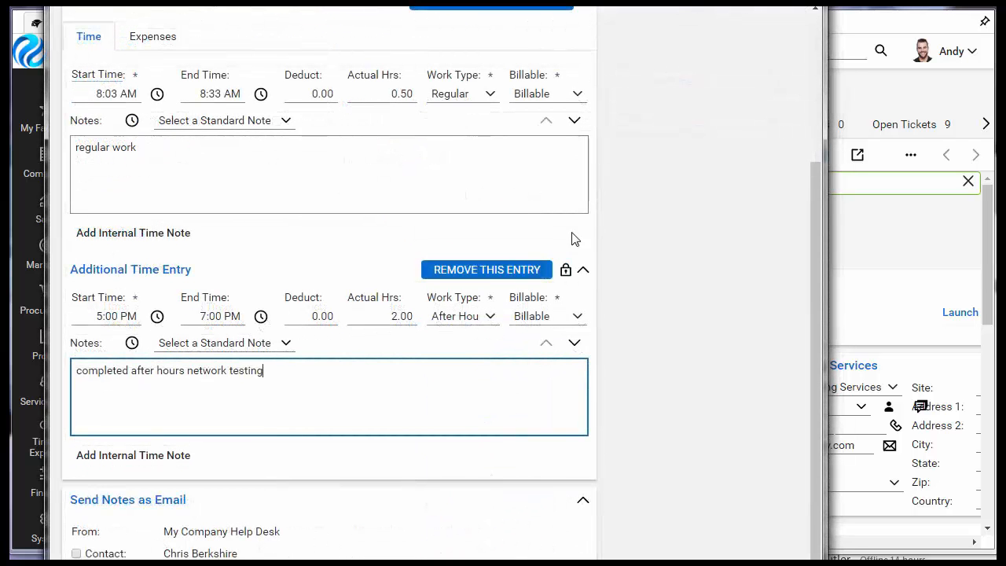
- Set the ticket status to >Closed, then save and close the time entries
drag(815, 280, 780, 98)
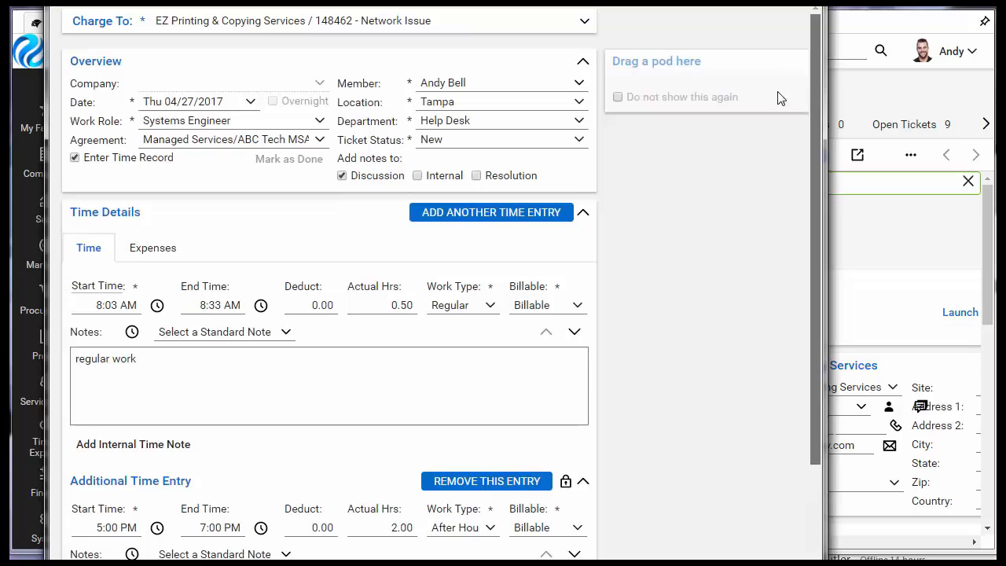
click(579, 139)
click(445, 322)
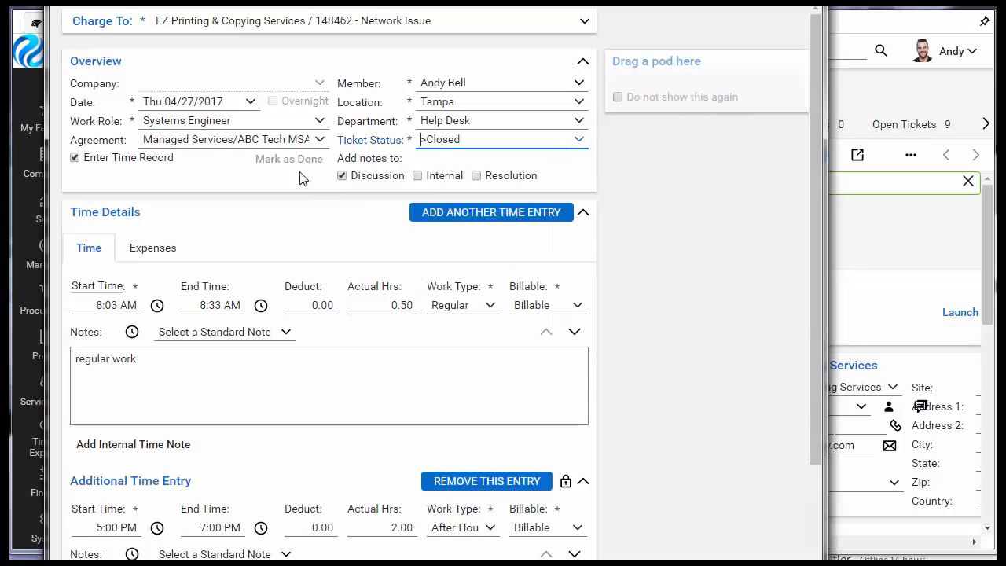
click(185, 3)
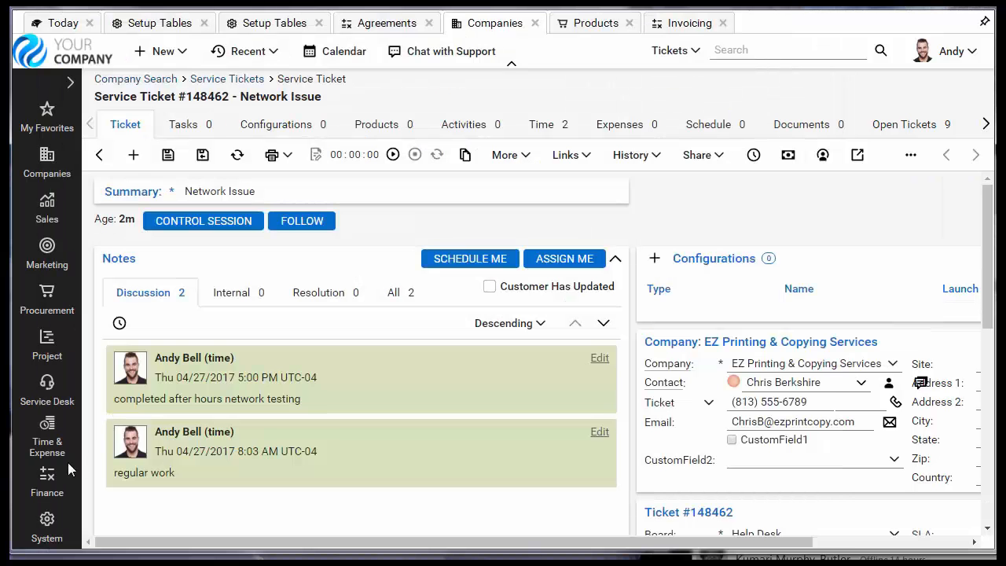
- Open Invoicing from Finance in a new tab and search for companies matching "ez"
click(49, 477)
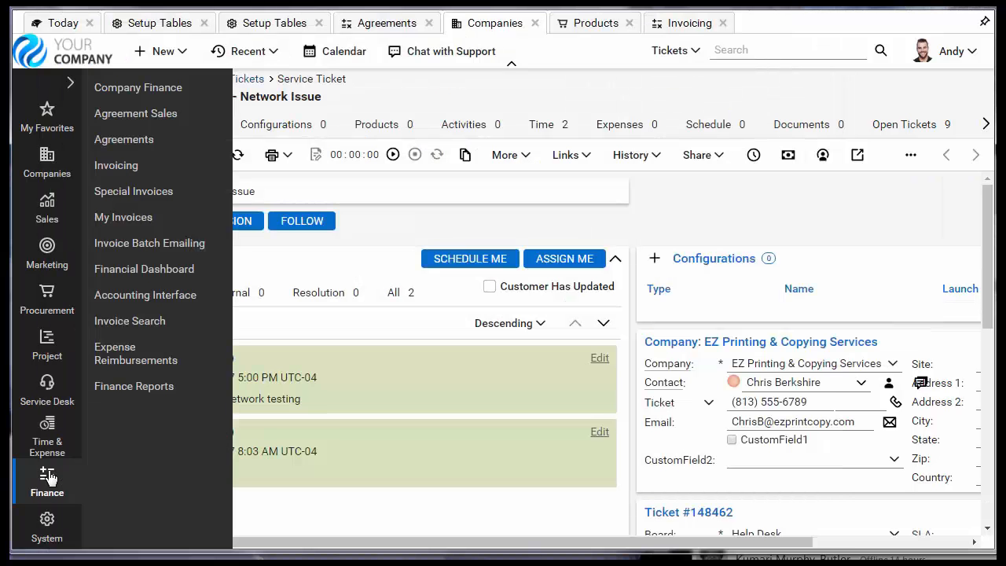
right_click(130, 169)
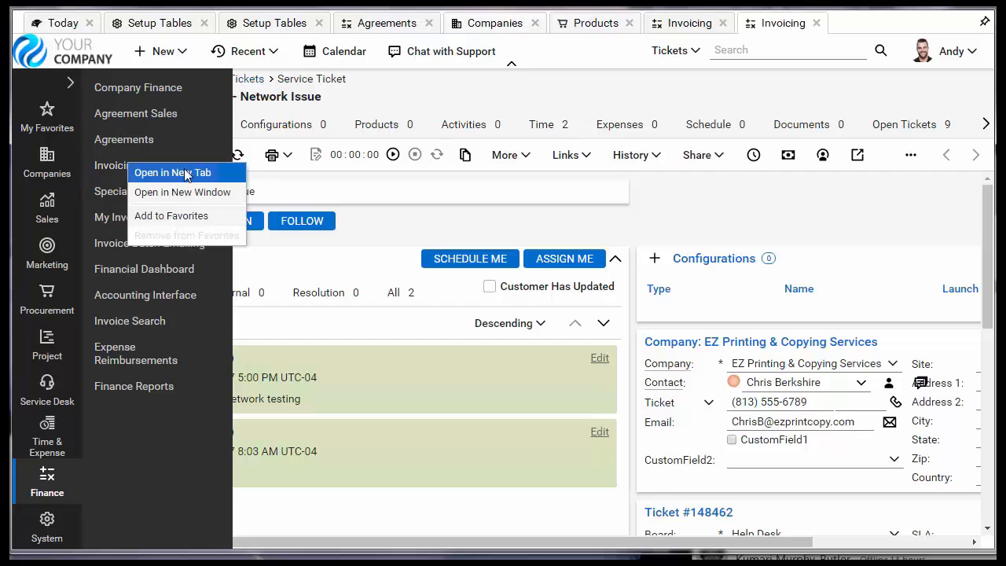
click(179, 173)
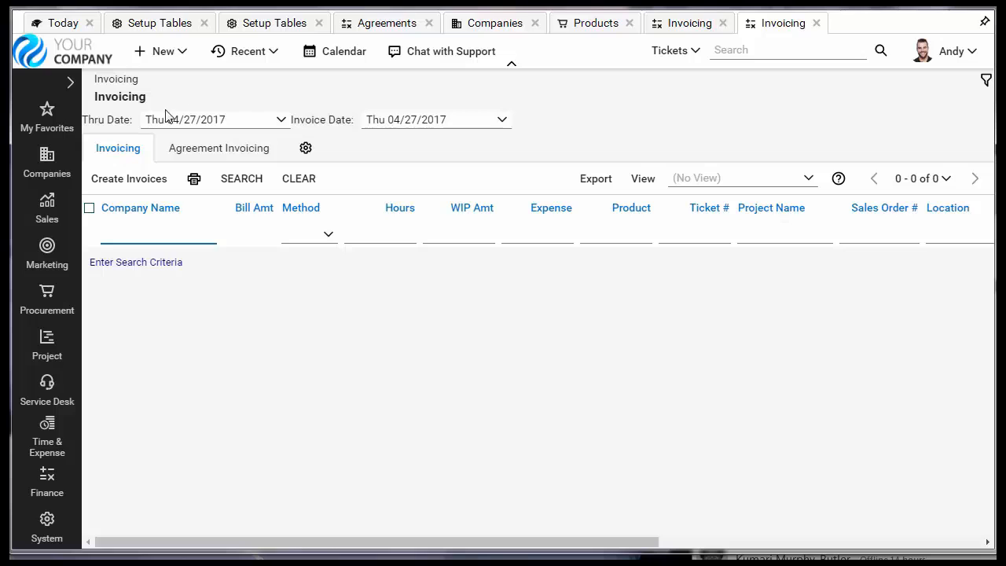
click(240, 183)
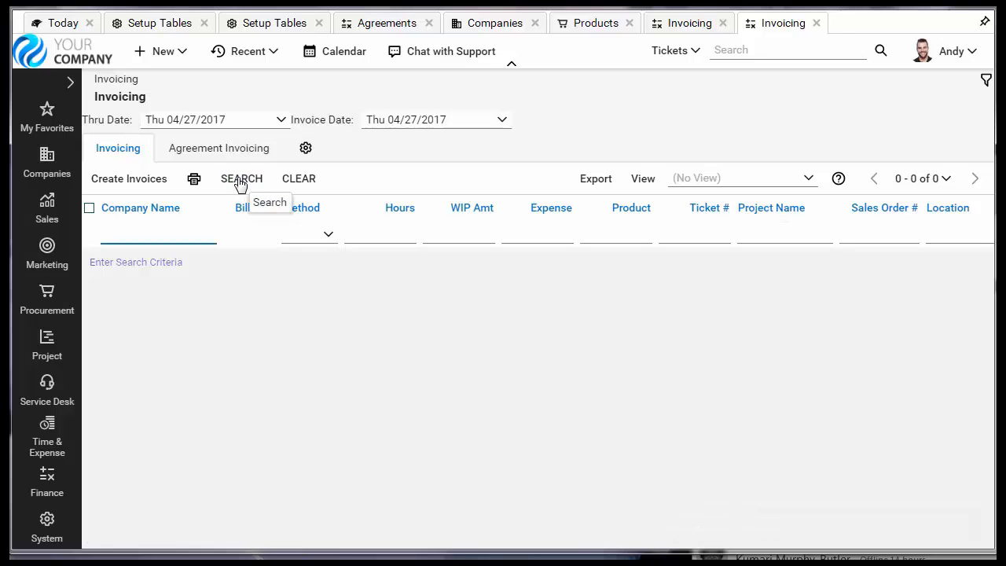
text(ez)
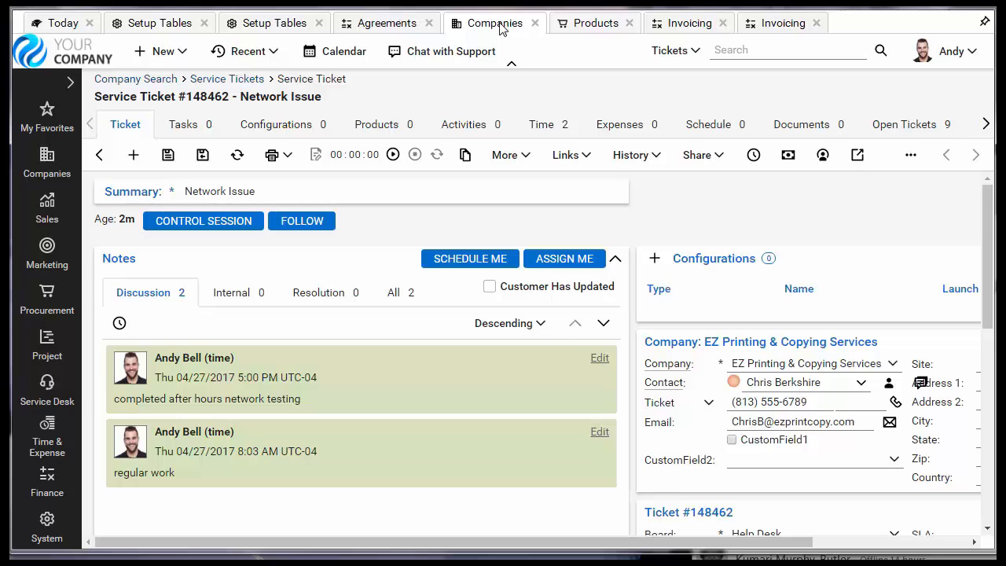
- Open the Network Issue ticket's billable record in the invoicing results and start creating an invoice for both time entries
click(771, 24)
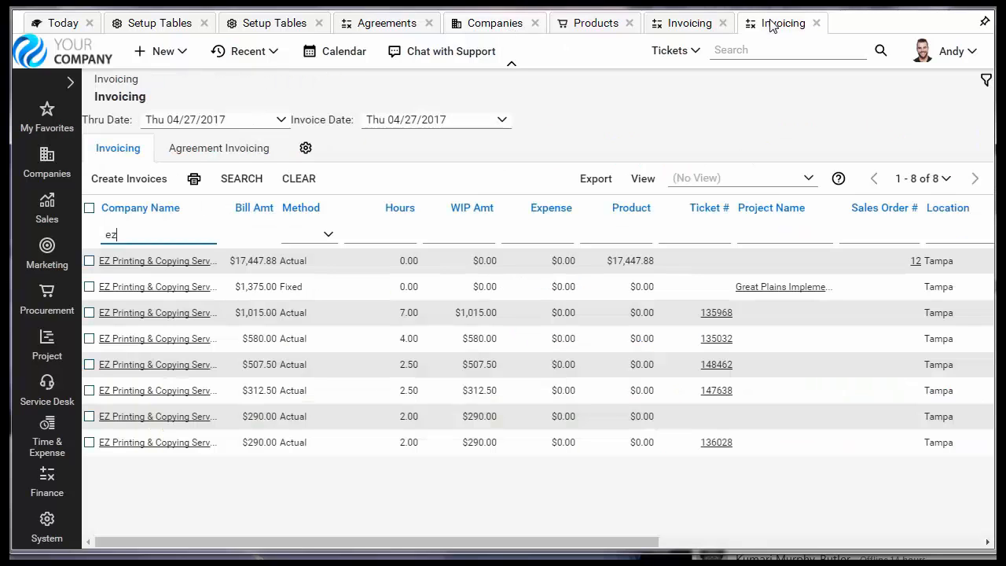
click(407, 374)
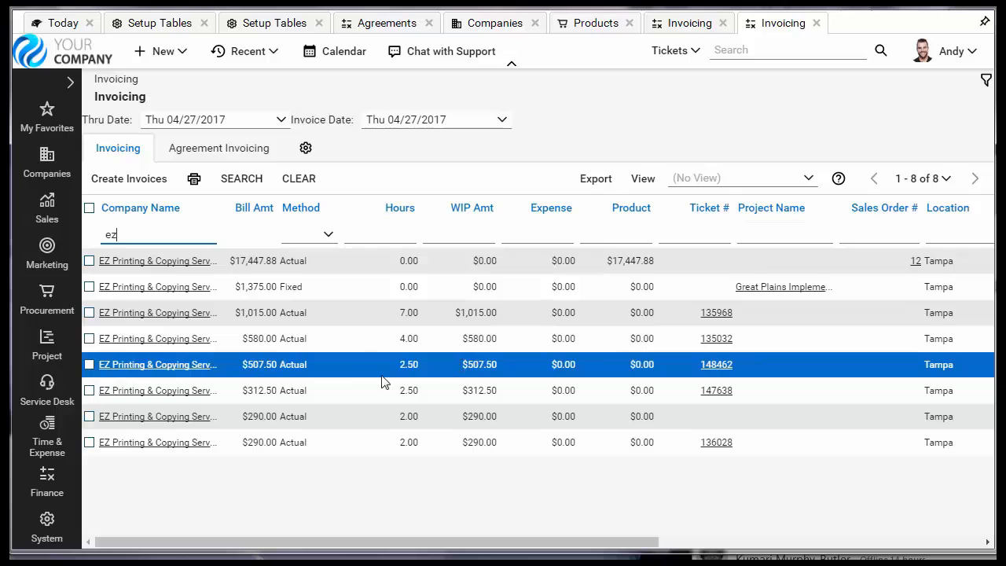
click(144, 366)
click(204, 180)
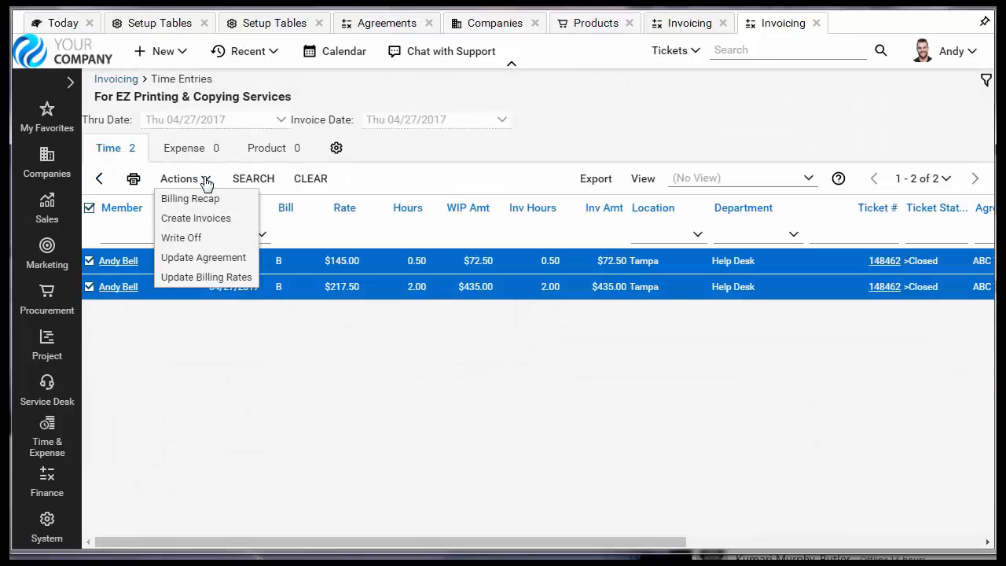
click(235, 224)
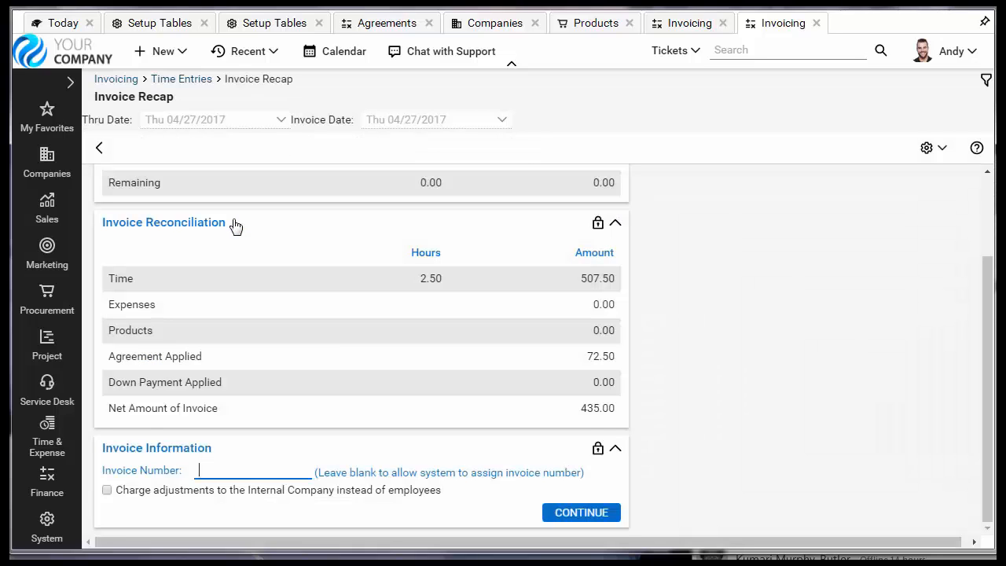
- Review the hours reconciliation and invoice reconciliation in the invoice recap, including the agreement amount applied and the net amount
drag(987, 330, 988, 252)
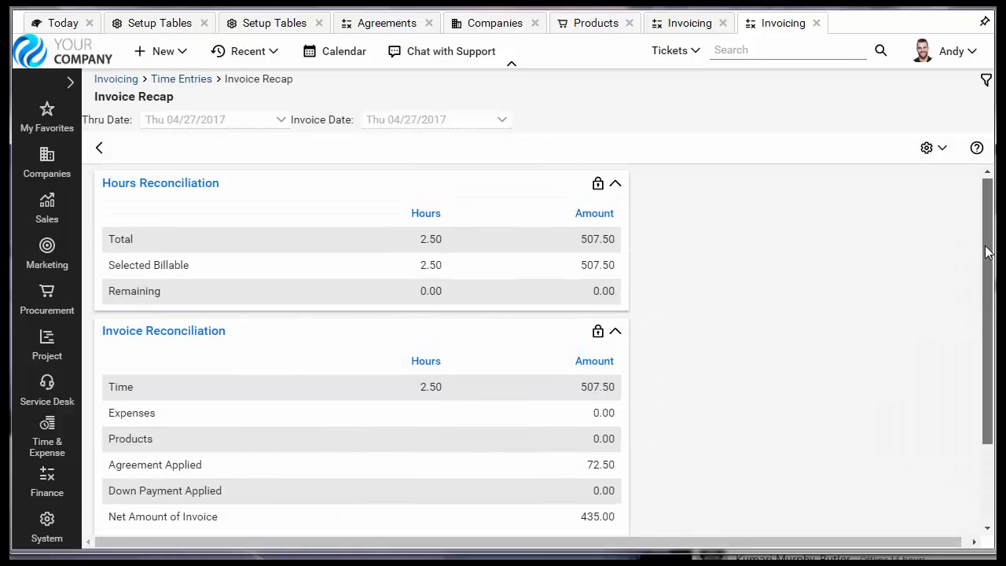
click(461, 248)
drag(988, 382, 966, 478)
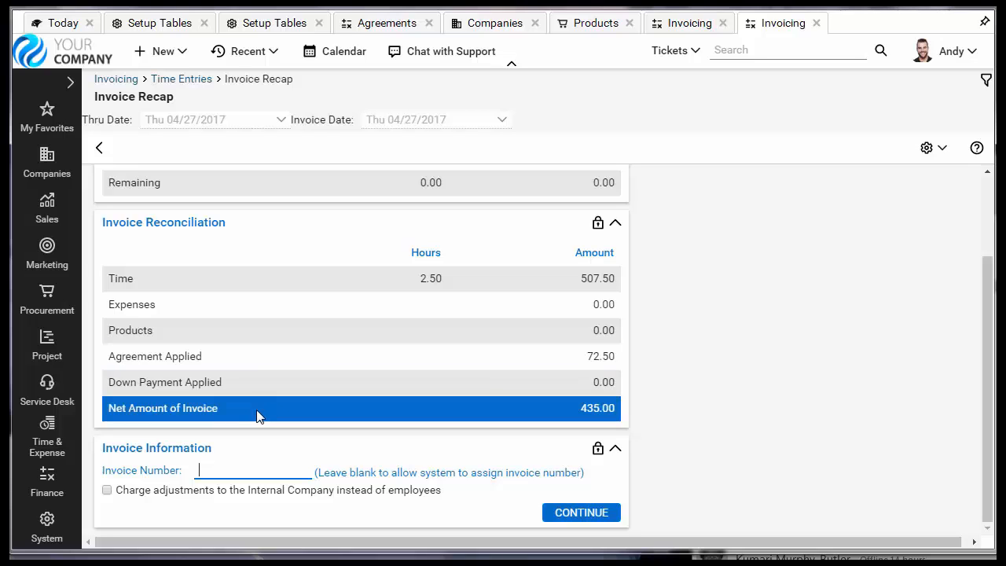
- Create the invoice with the invoice number left blank, review its calculations, and open the printable invoice
click(589, 515)
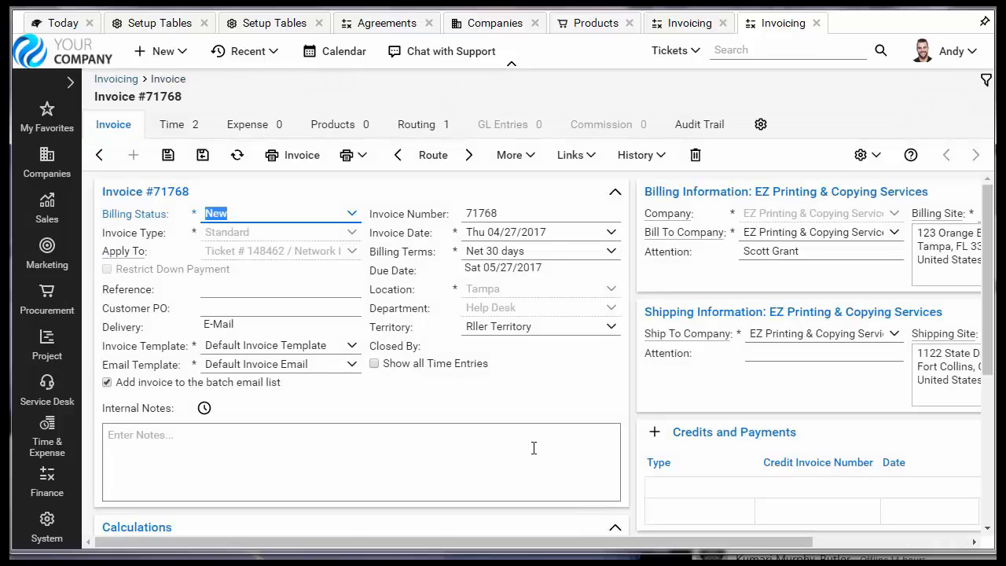
scroll(970, 411, down, 4)
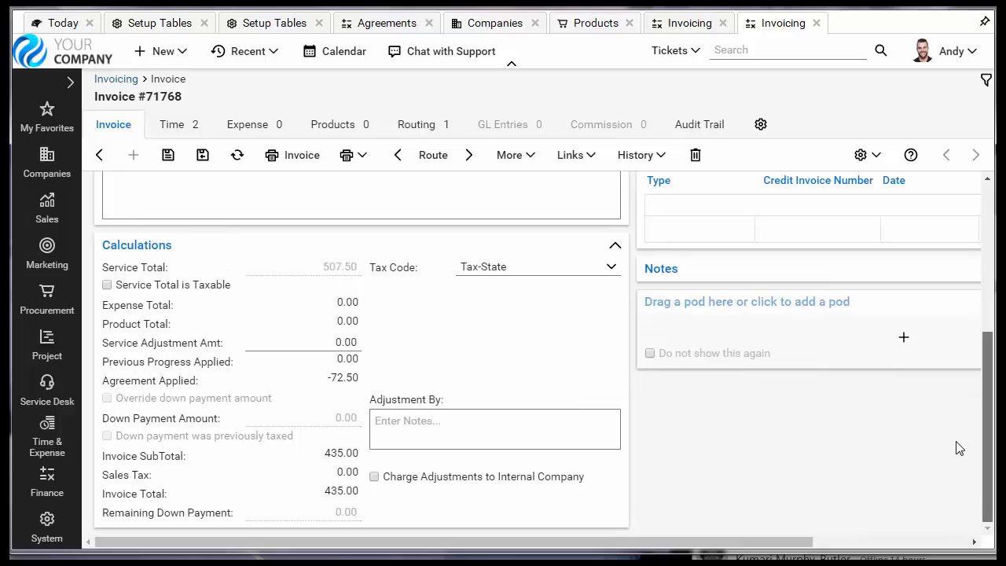
click(291, 158)
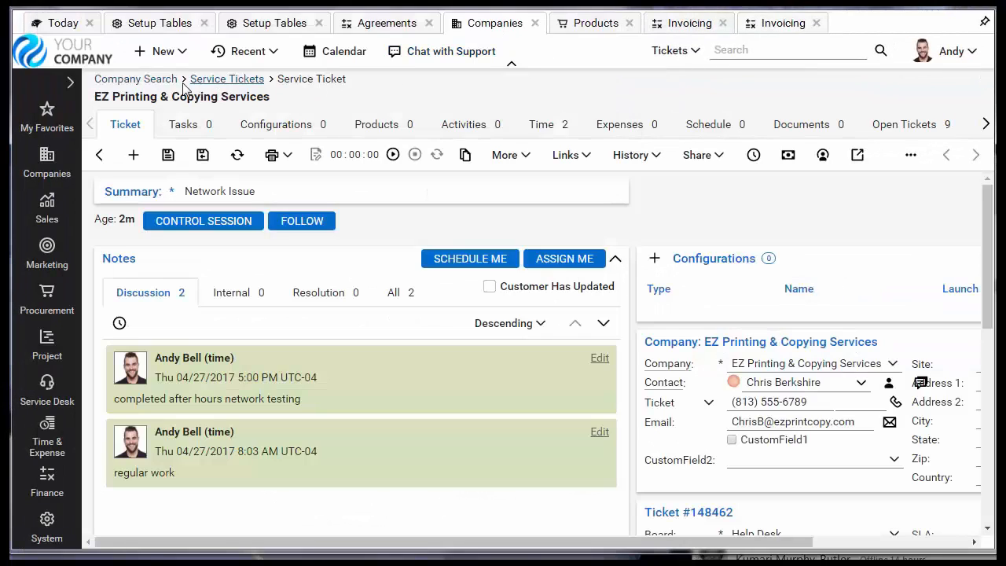
- Return to EZ Printing & Copying Services' records on the Companies page and open the time entries of the ABC Tech MSA agreement
click(96, 156)
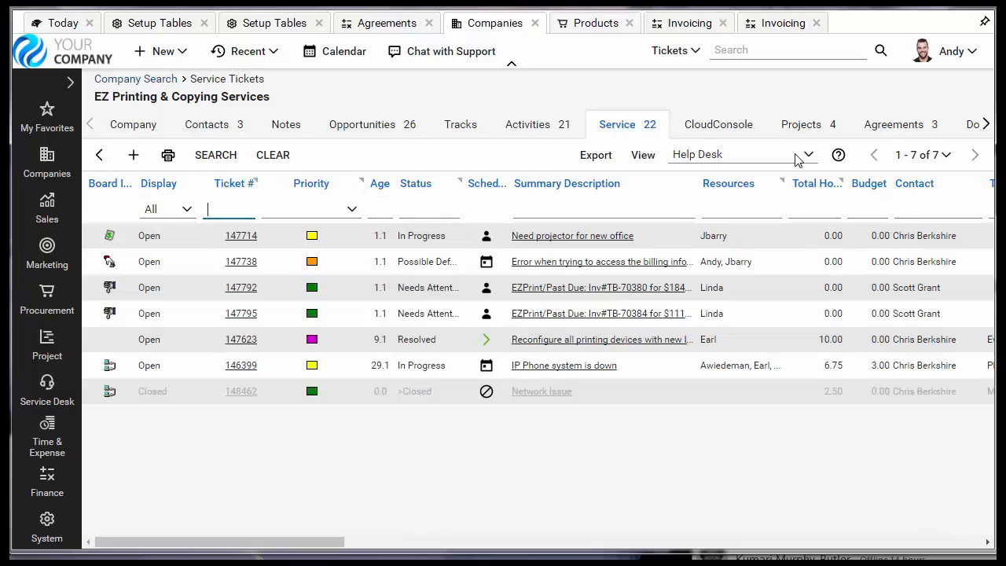
click(882, 128)
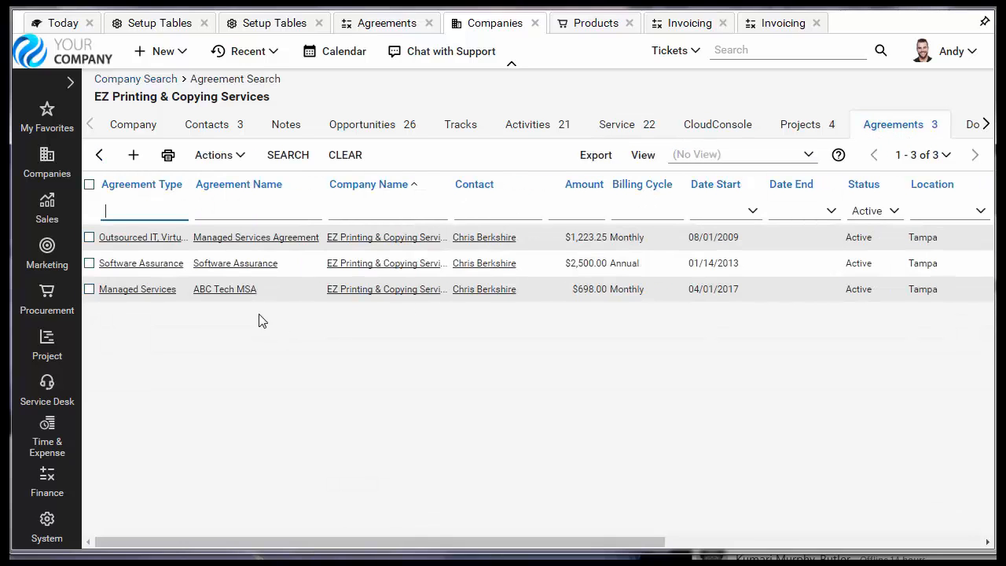
click(224, 290)
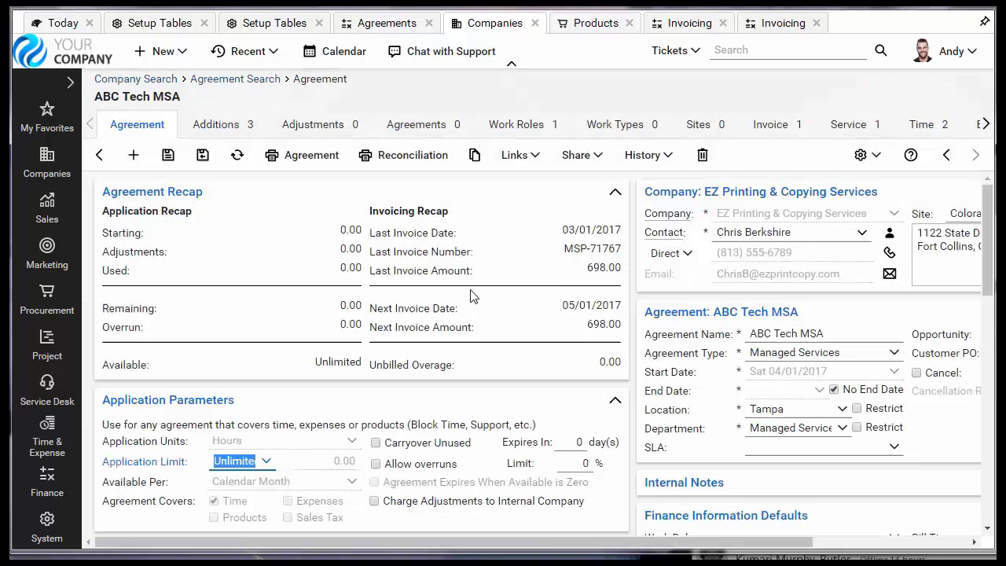
click(927, 125)
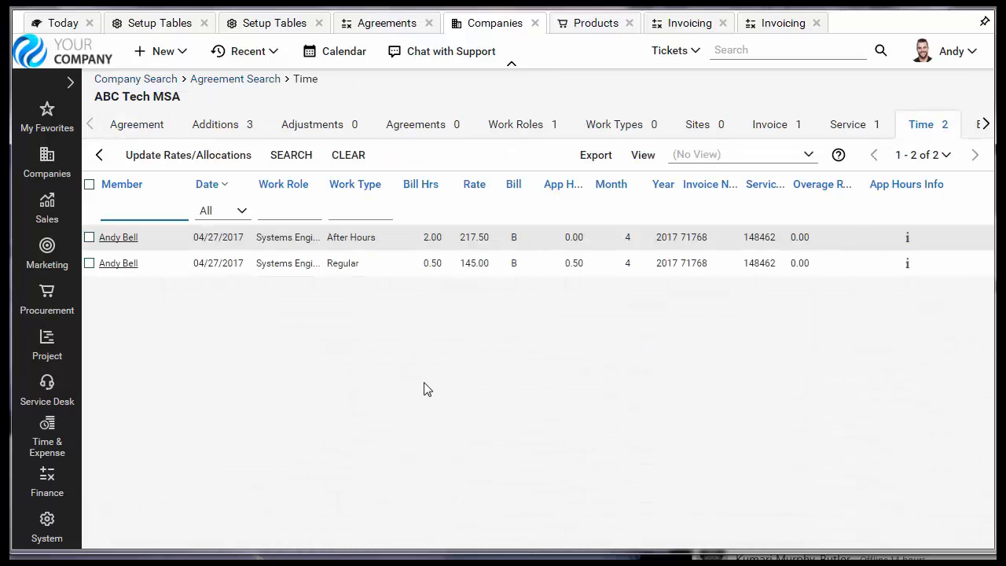
- Compare the Regular and After Hours time entries, widen the App Hrs column, and open the applied hours information for the After Hours entry
click(273, 278)
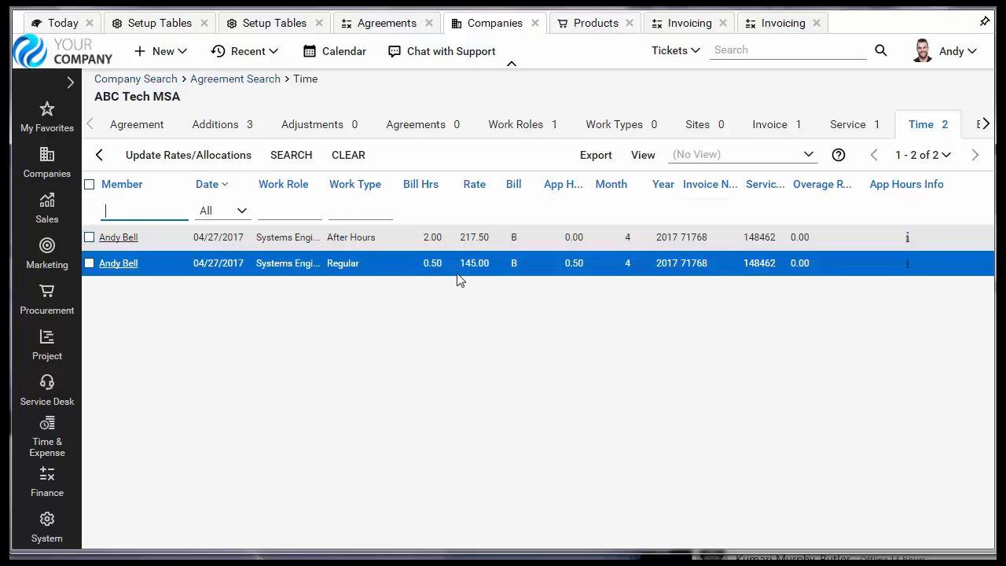
click(454, 240)
drag(584, 180, 610, 180)
drag(611, 228, 611, 287)
click(428, 247)
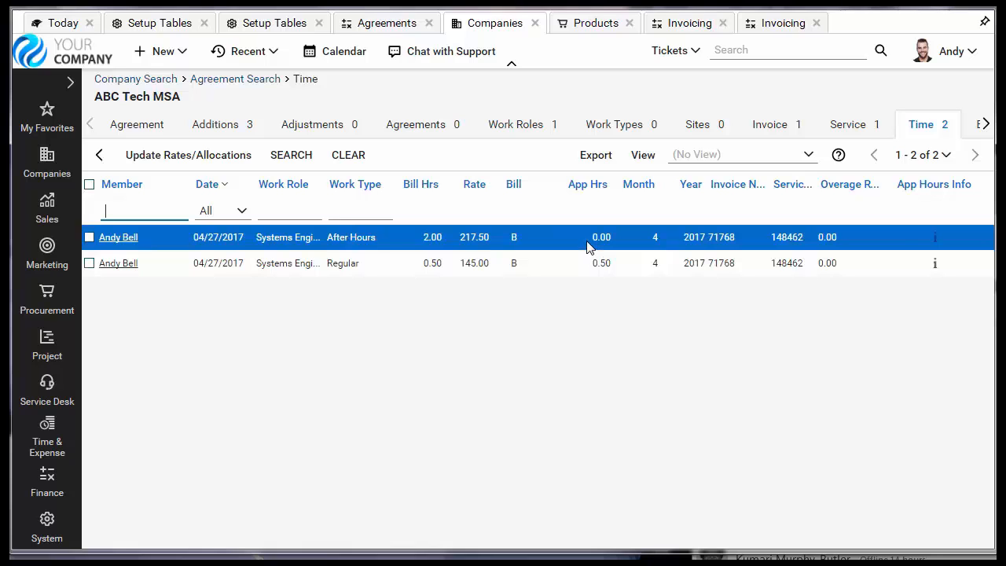
click(937, 240)
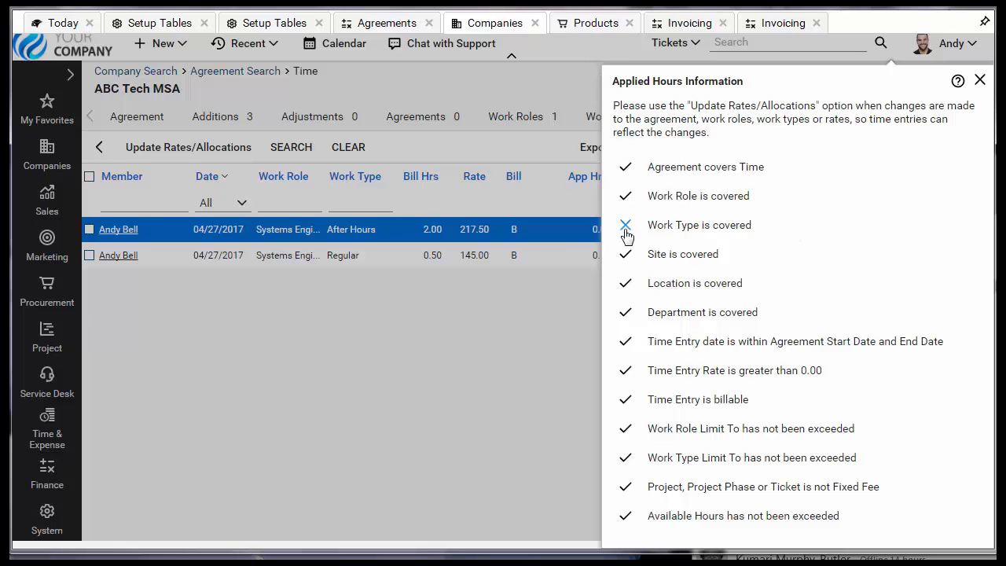